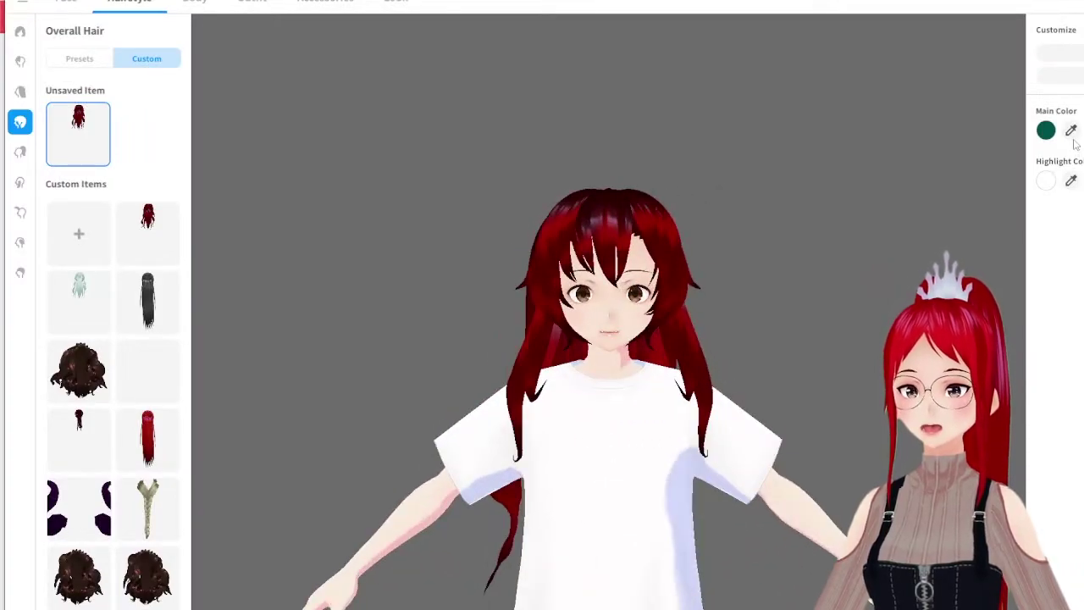
- Try a muted red main color on the overall hair, check the hair from behind and undo the change
left_click(1070, 130)
left_click(1047, 133)
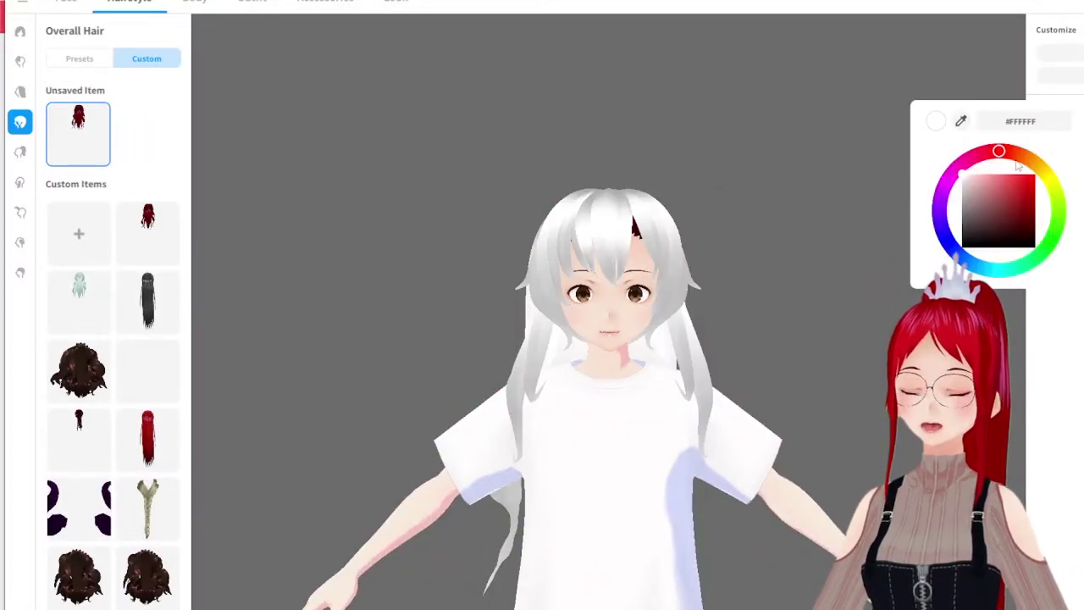
left_click_drag(981, 181, 1011, 194)
left_click_drag(788, 196, 680, 176)
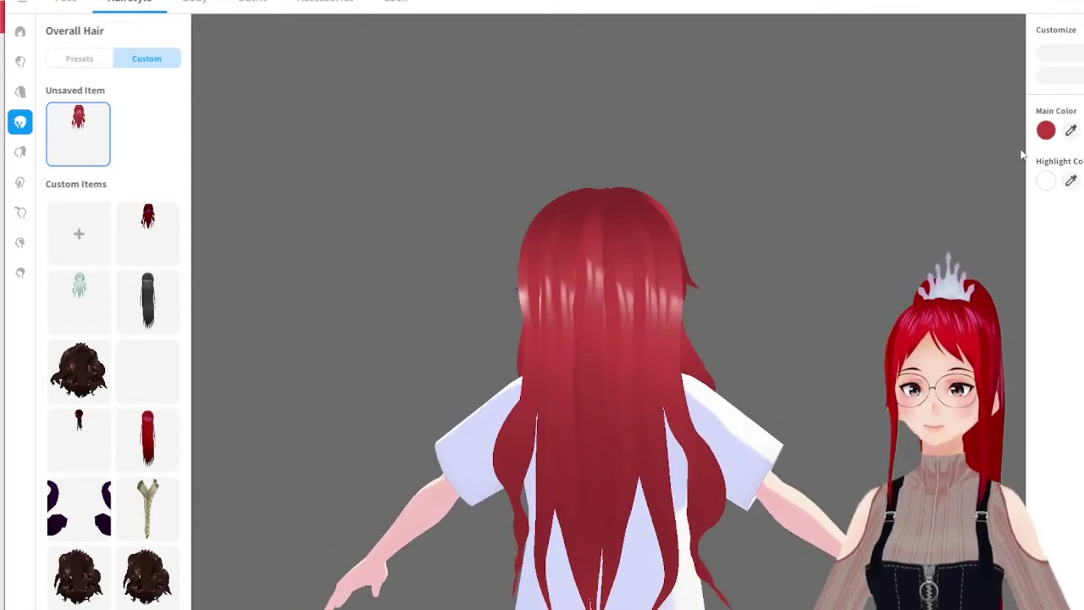
key("ctrl+z")
- Recolor the overall hair's main color to a muted reddish brown and check it from the front and side
right_click_drag(938, 188, 873, 203)
left_click(1070, 132)
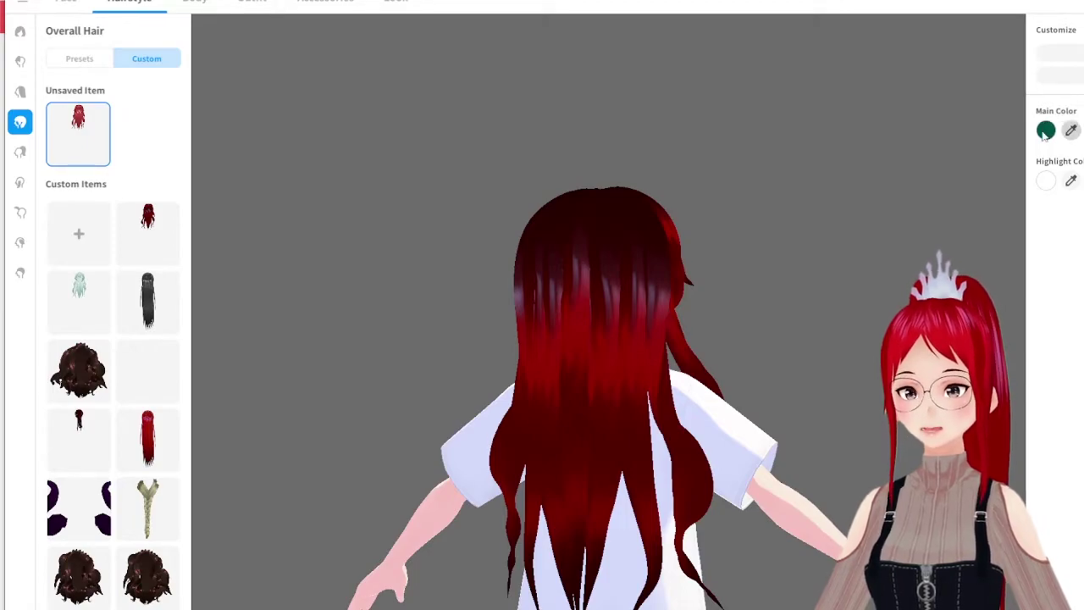
left_click(1045, 131)
left_click(1009, 153)
mouse_move(1025, 180)
left_mouse_down()
mouse_move(997, 196)
mouse_move(1012, 203)
mouse_move(982, 204)
left_mouse_up()
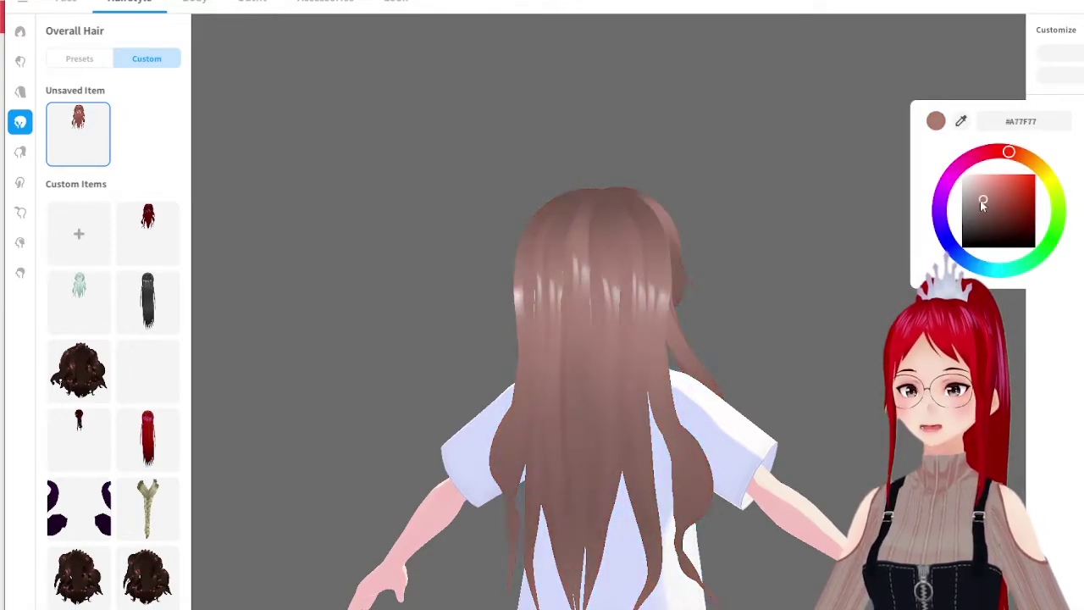
left_click(775, 160)
left_click_drag(775, 160, 865, 169)
mouse_move(866, 162)
right_mouse_down()
mouse_move(888, 159)
mouse_move(877, 160)
right_mouse_up()
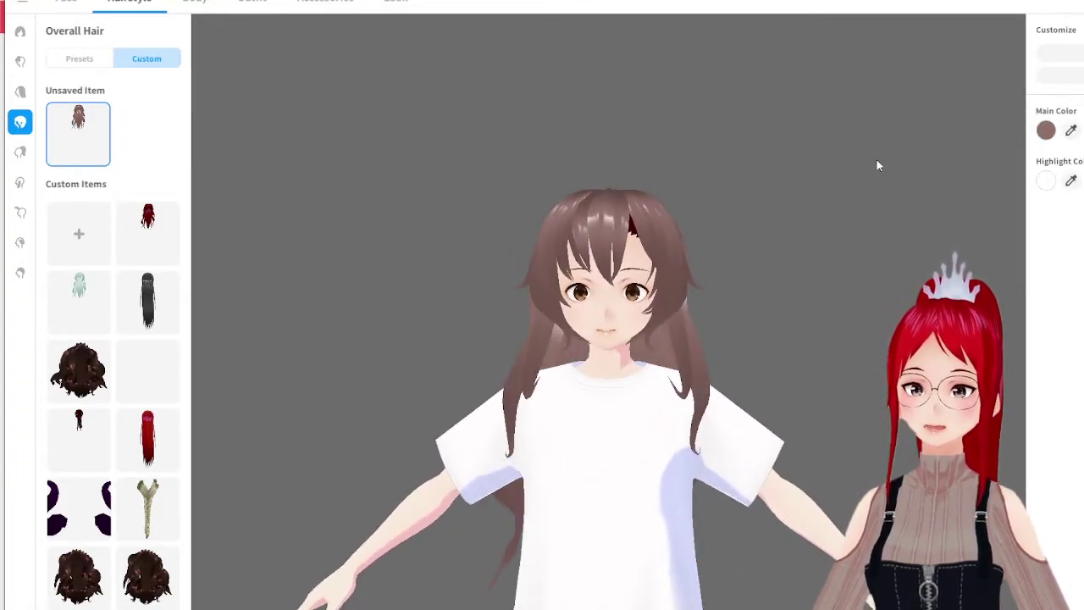
left_click_drag(876, 161, 644, 170)
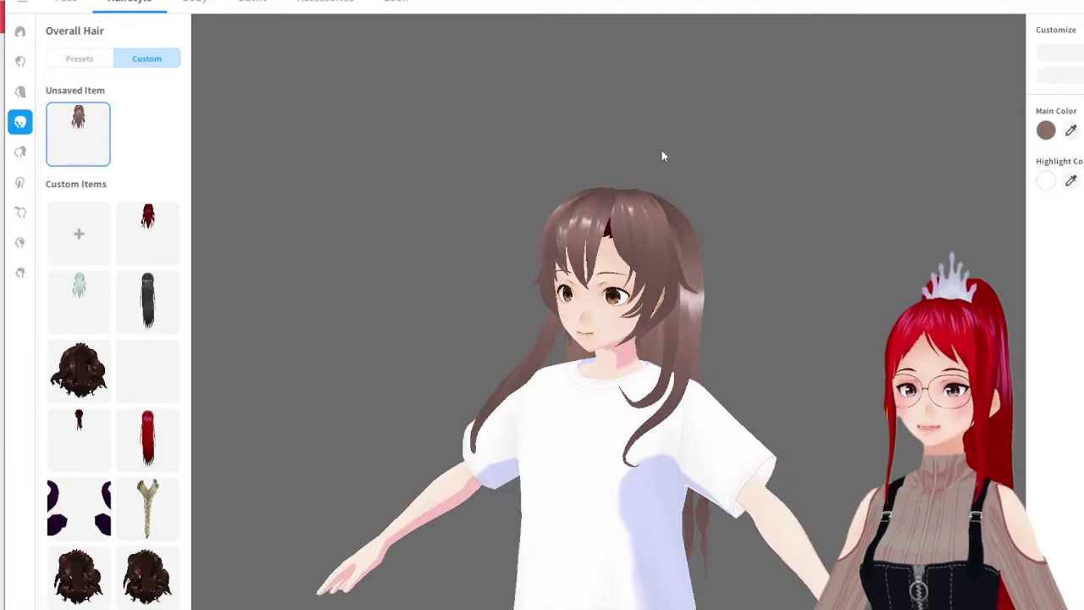
left_click_drag(662, 156, 677, 159)
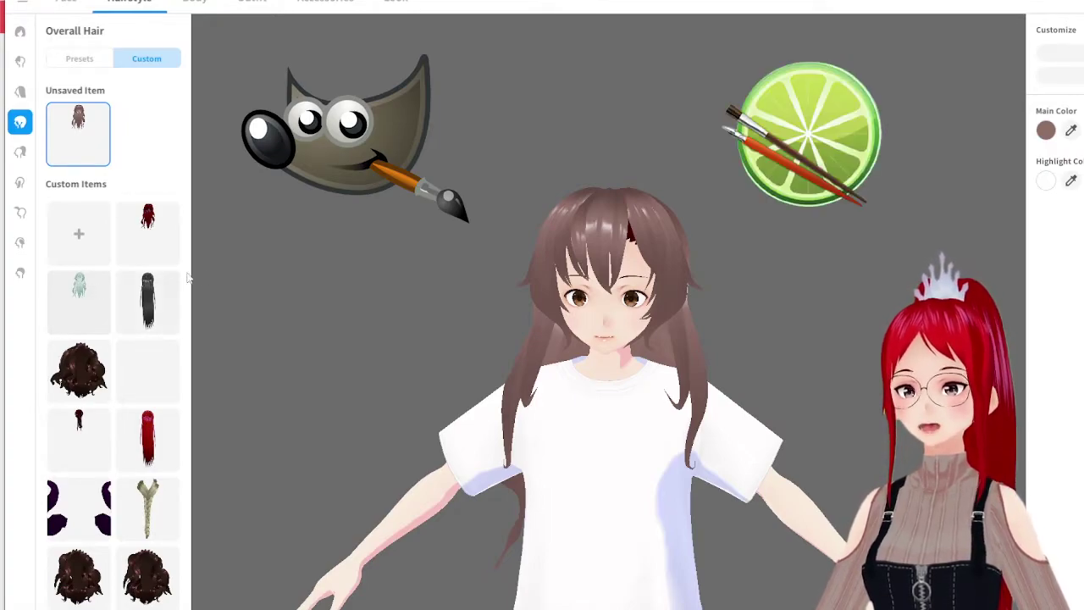
- Try the mint, long black and dark red custom hairstyles in turn, viewing them from several angles
left_click(78, 301)
left_click_drag(196, 272, 403, 280)
right_click_drag(402, 280, 528, 274)
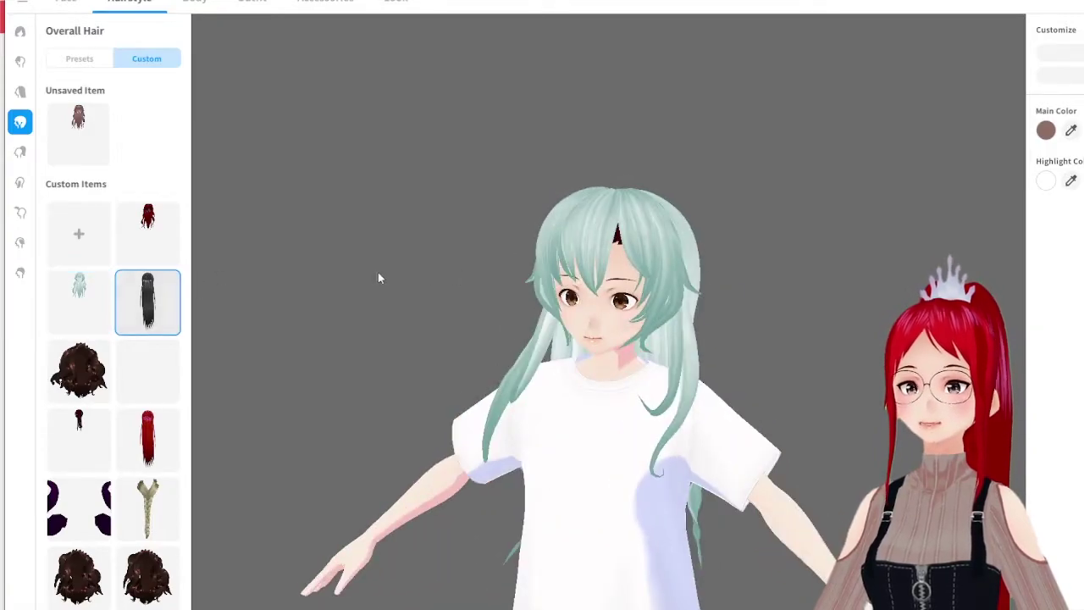
left_click(156, 295)
left_click_drag(379, 278, 483, 278)
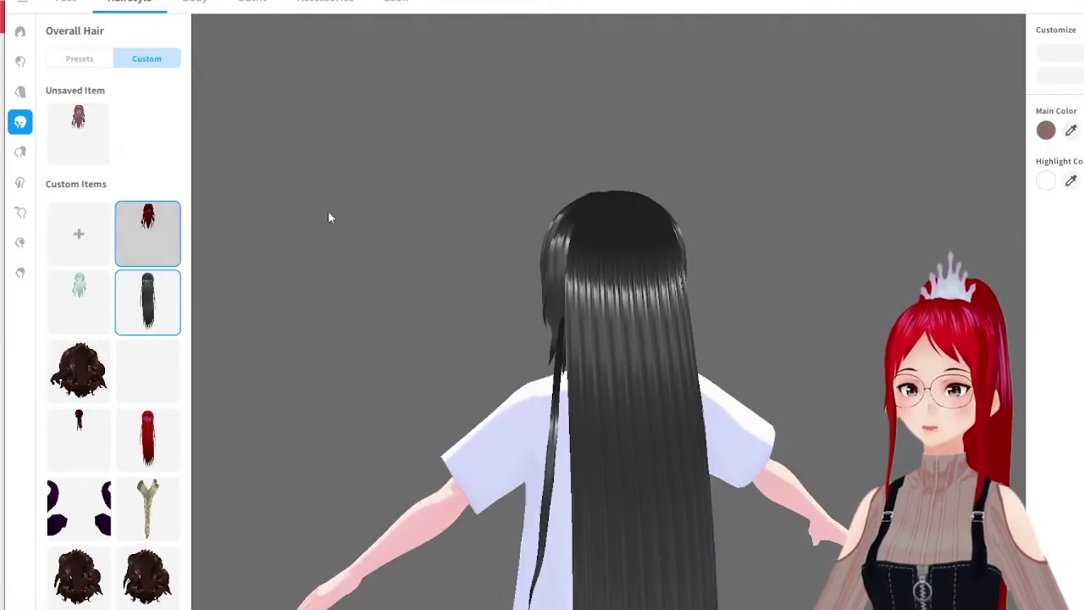
left_click_drag(399, 218, 262, 217)
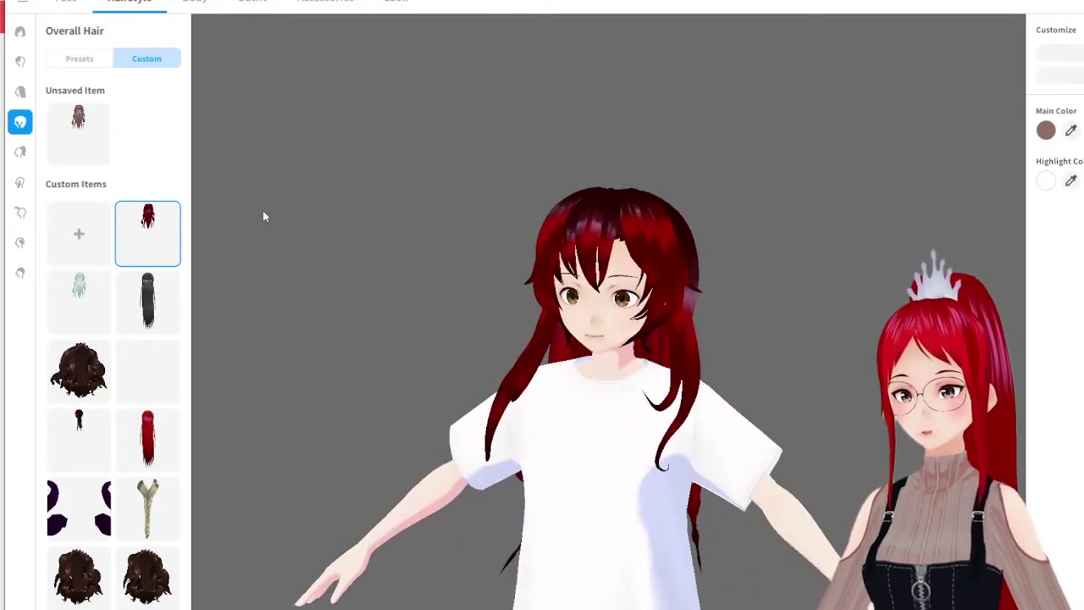
- Apply the custom blue hairstyle with horns and a tail after trying the item with only purple horns
scroll(110, 355, "down", 1)
left_click(79, 415)
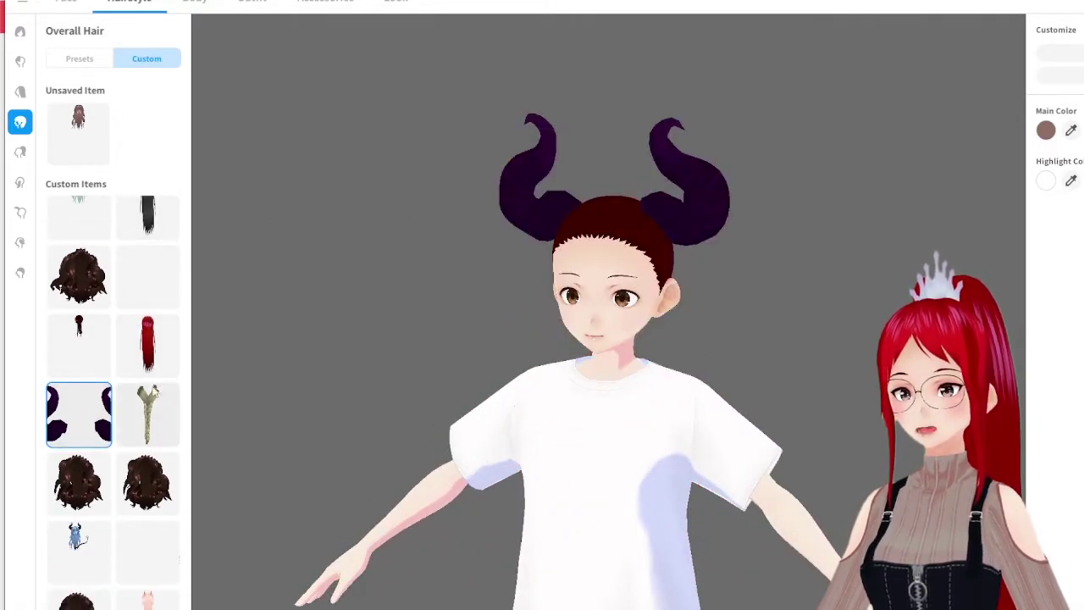
scroll(130, 365, "down", 3)
left_click(79, 364)
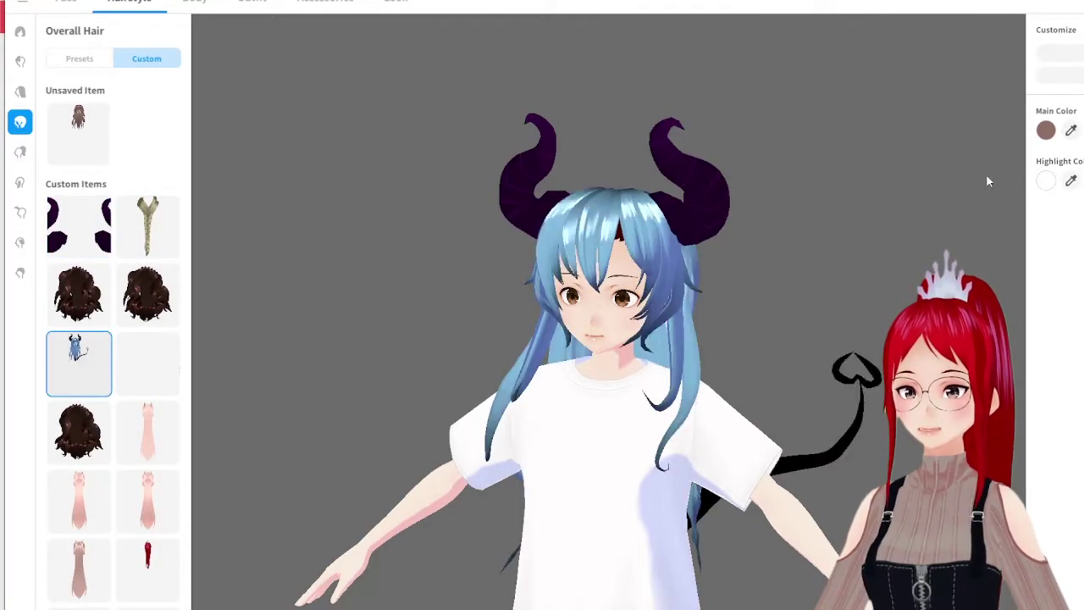
- Set the main color of the horned hairstyle to muted red #9E4A4E
left_click(1046, 130)
left_click(982, 207)
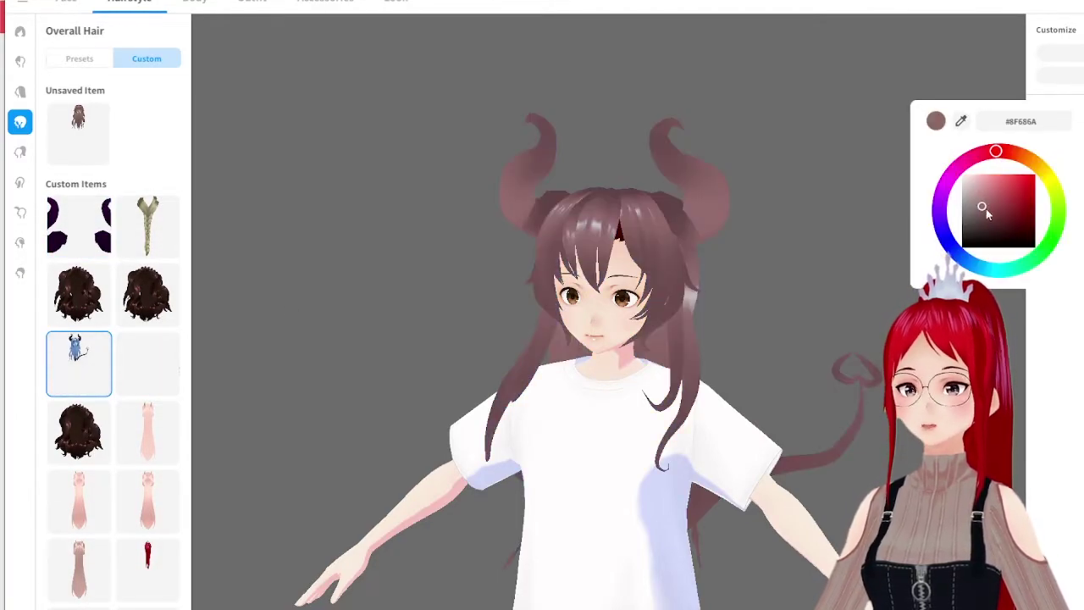
mouse_move(986, 216)
left_mouse_down()
mouse_move(1029, 182)
mouse_move(998, 246)
mouse_move(1029, 187)
mouse_move(1001, 202)
left_mouse_up()
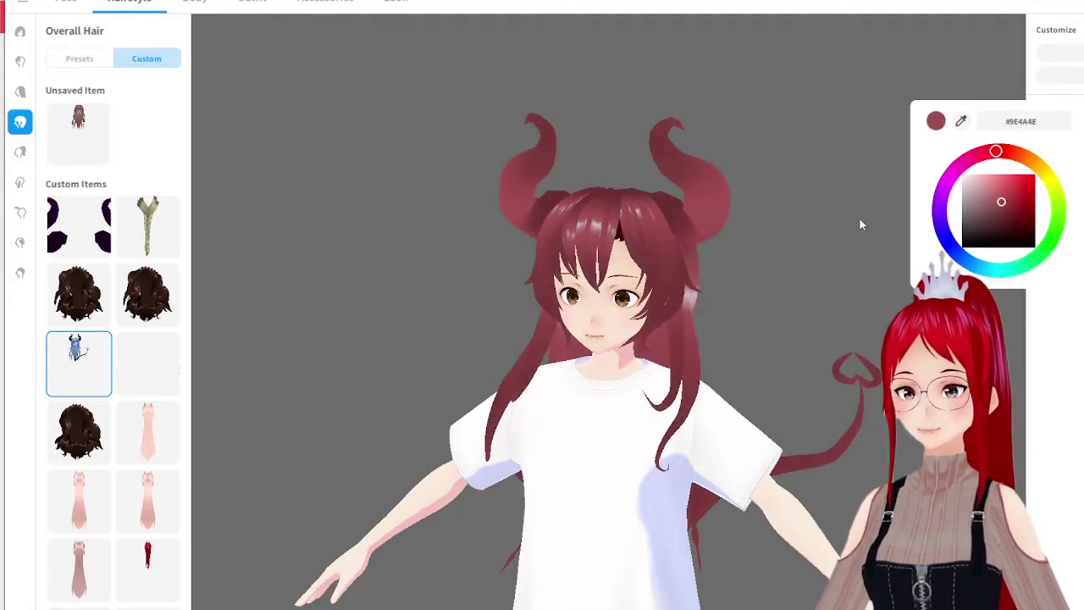
left_click(809, 128)
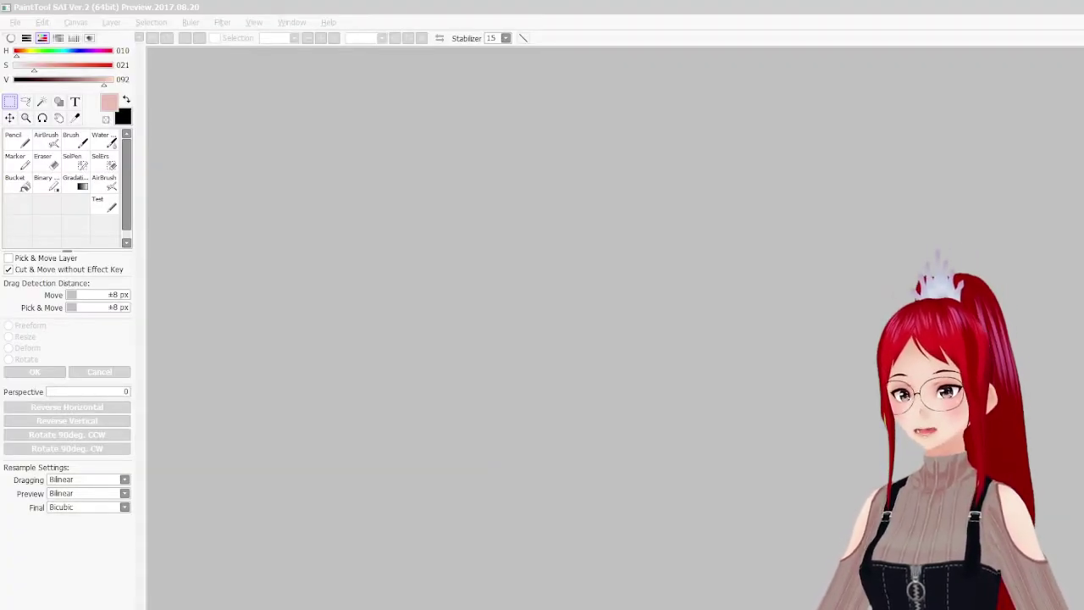
- Open the texture file ruby_redd.png from the Hair textures folder in PaintTool SAI
left_click(16, 23)
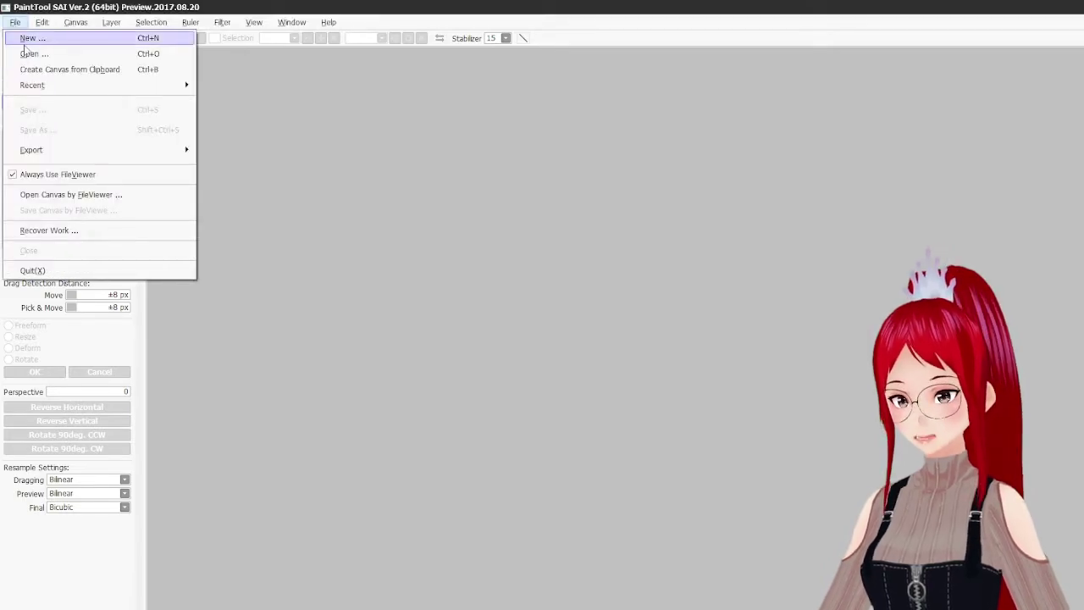
left_click(28, 54)
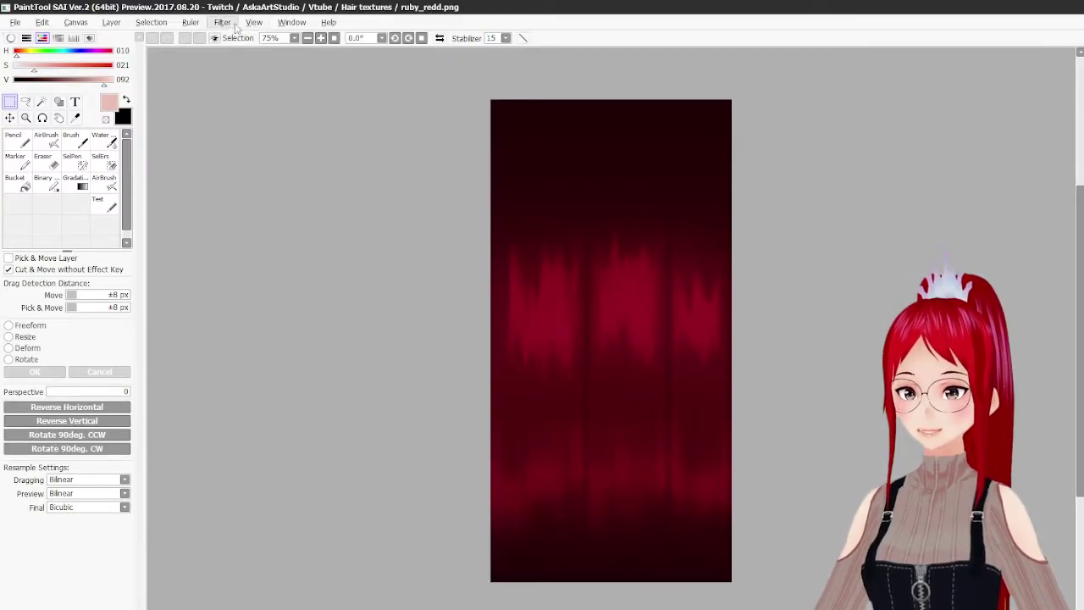
- Try a Hue/Saturation adjustment on the texture with hue -30, saturation +100 and luminance -6, and discard it
left_click(223, 24)
mouse_move(229, 39)
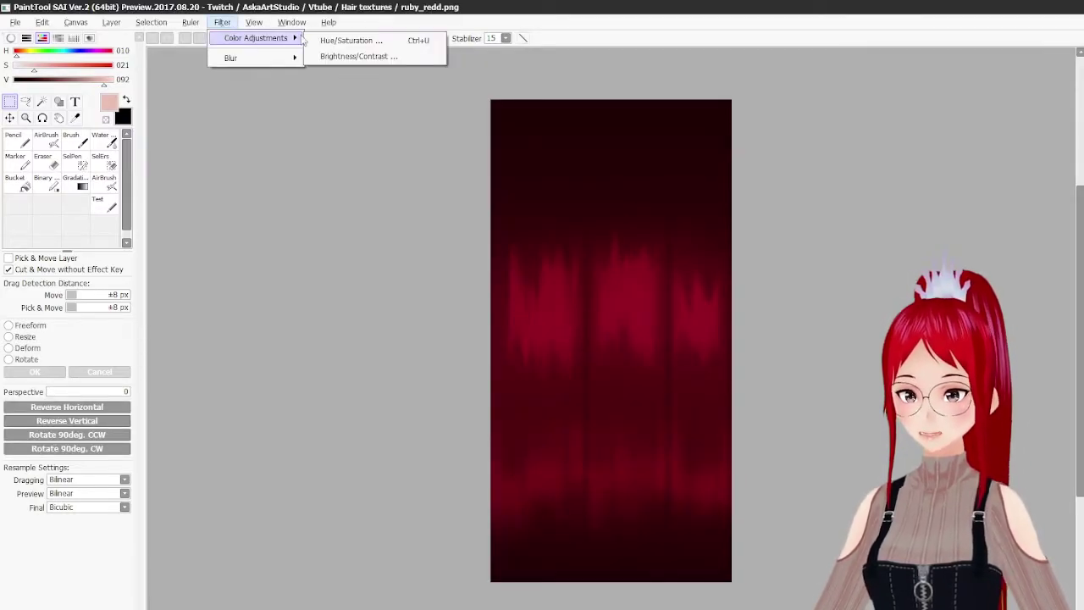
left_click(397, 40)
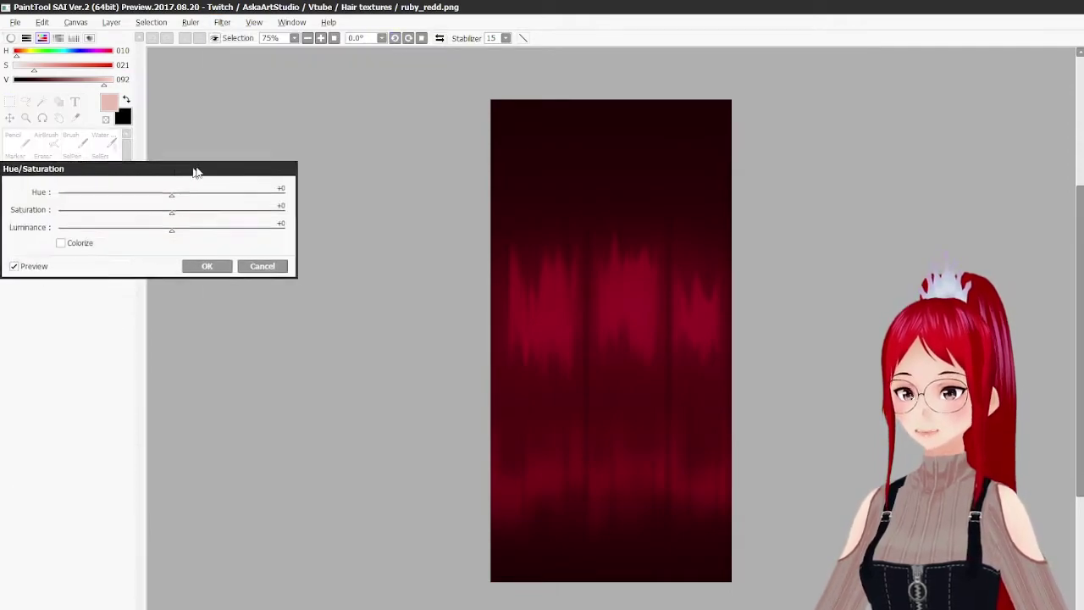
left_click_drag(204, 169, 315, 121)
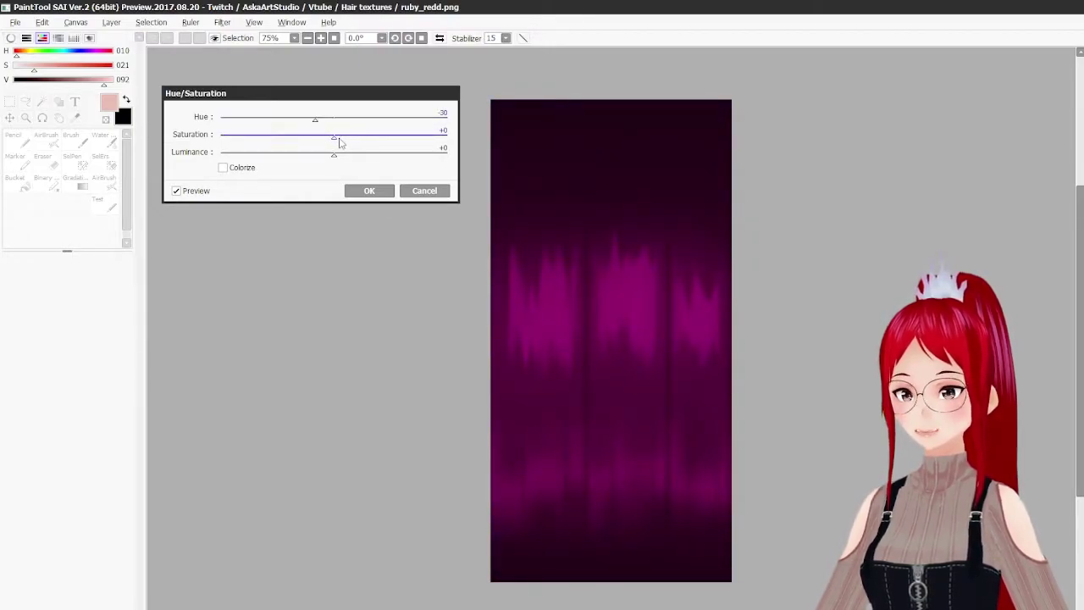
left_click_drag(396, 142, 128, 144)
left_click_drag(238, 146, 439, 143)
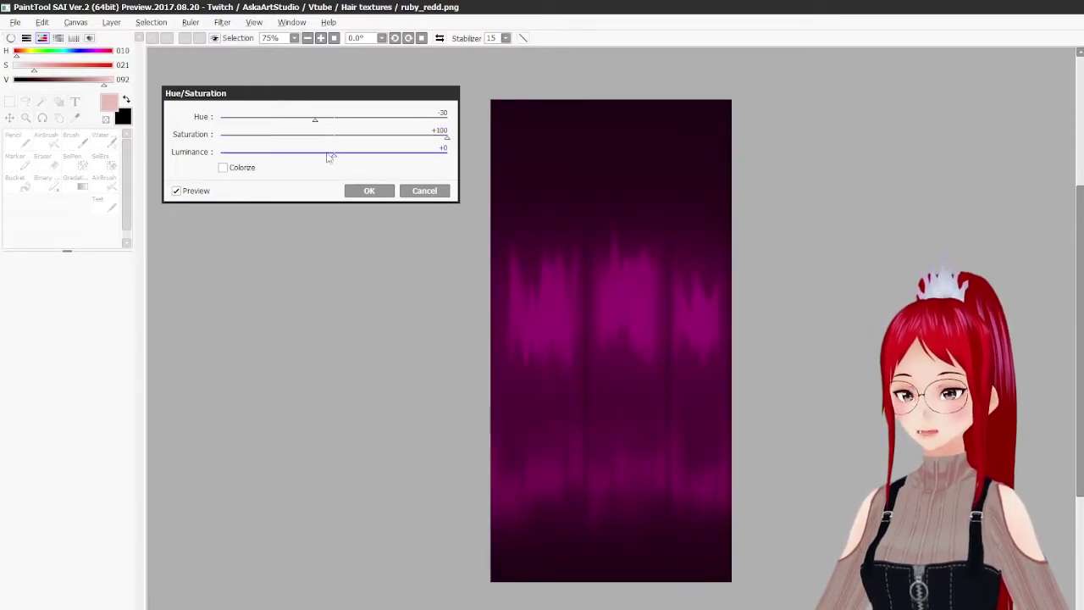
mouse_move(334, 155)
left_mouse_down()
mouse_move(283, 155)
mouse_move(344, 160)
mouse_move(327, 157)
left_mouse_up()
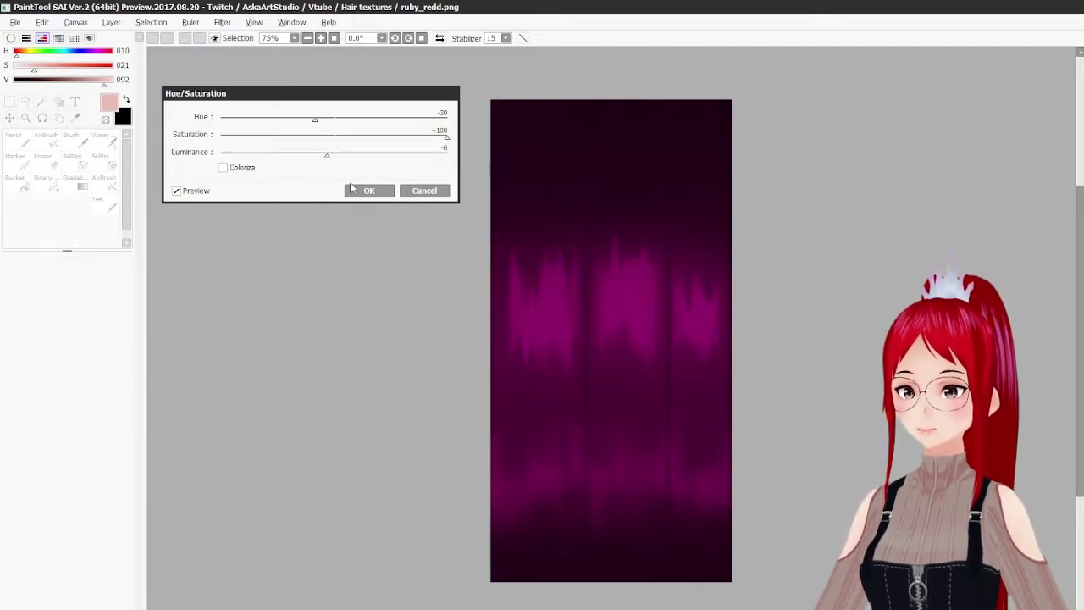
left_click(425, 190)
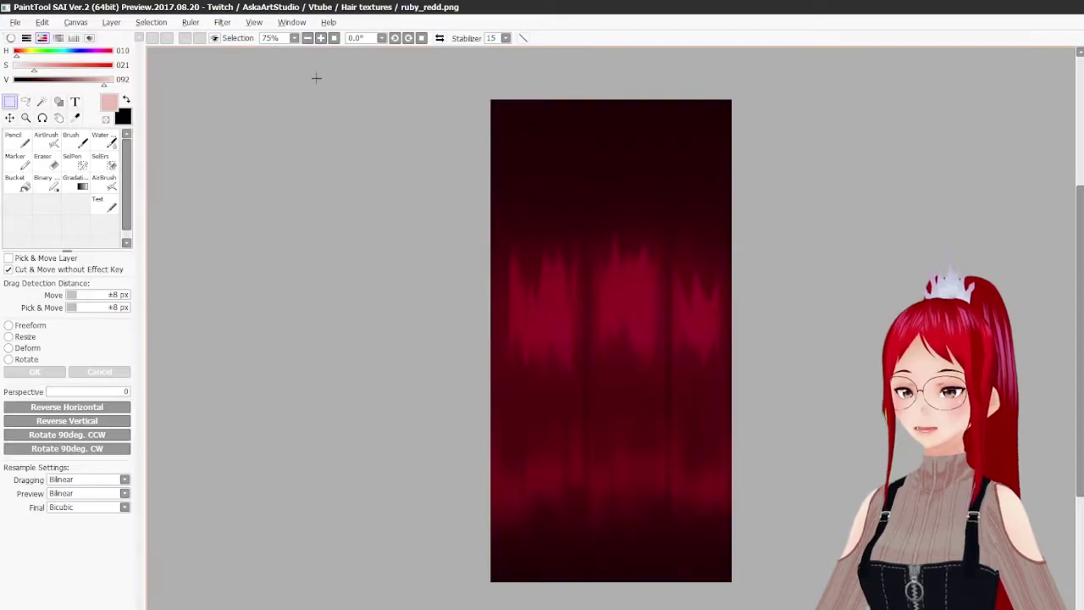
- Turn the red texture grayscale with a Brightness/Contrast adjustment of brightness +30, contrast +19 and depth -100
left_click(223, 22)
mouse_move(290, 45)
left_click(338, 59)
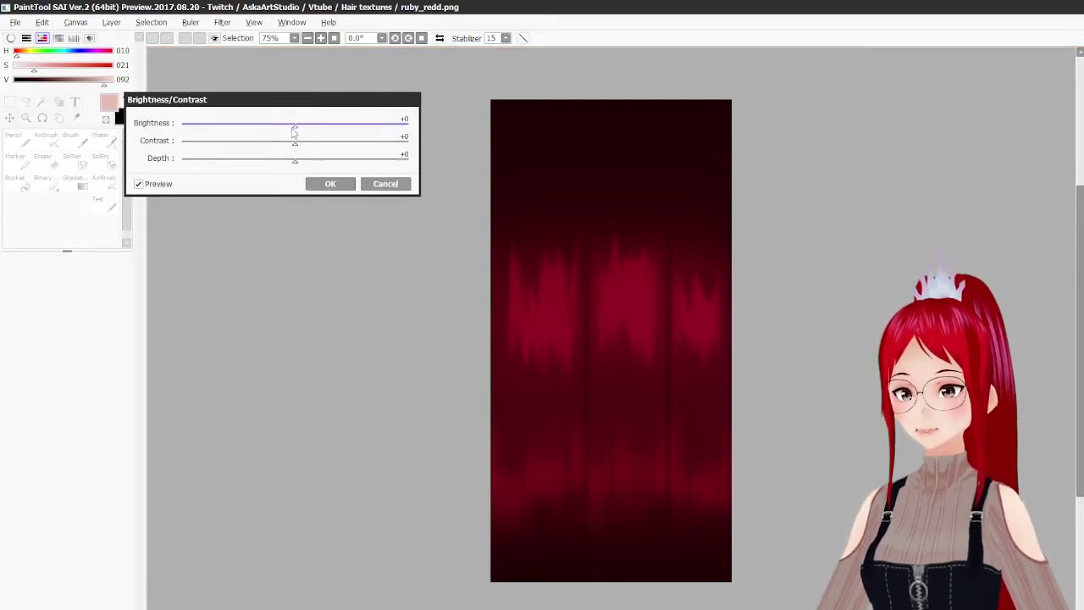
left_click_drag(295, 125, 150, 160)
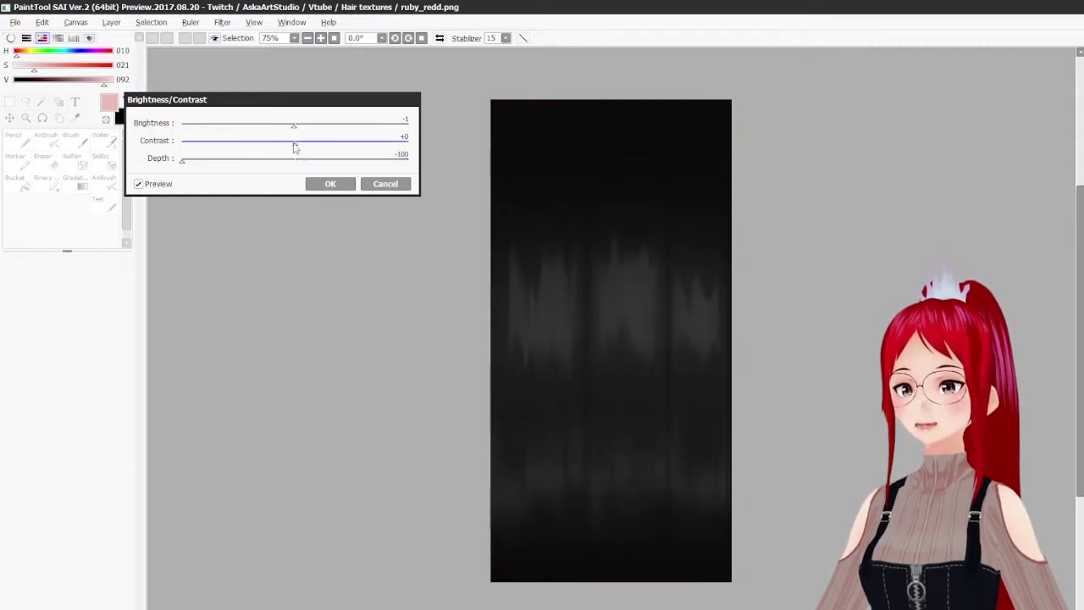
left_click_drag(293, 143, 319, 146)
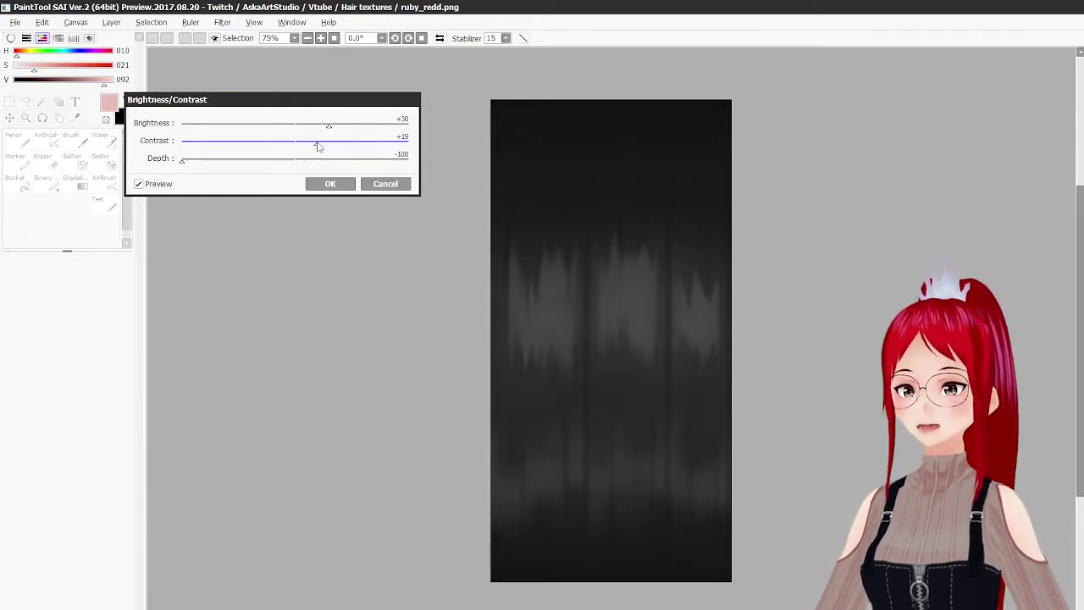
left_click(331, 185)
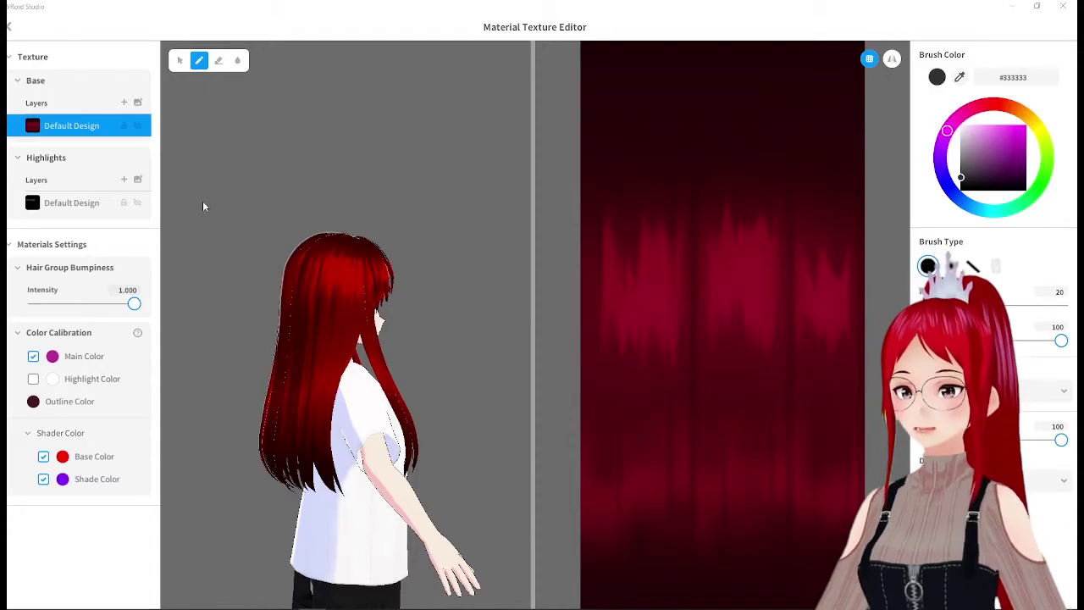
- Load bw_test.png into the Default Design base layer in VRoid Studio's Material Texture Editor
right_click(100, 134)
left_click(129, 130)
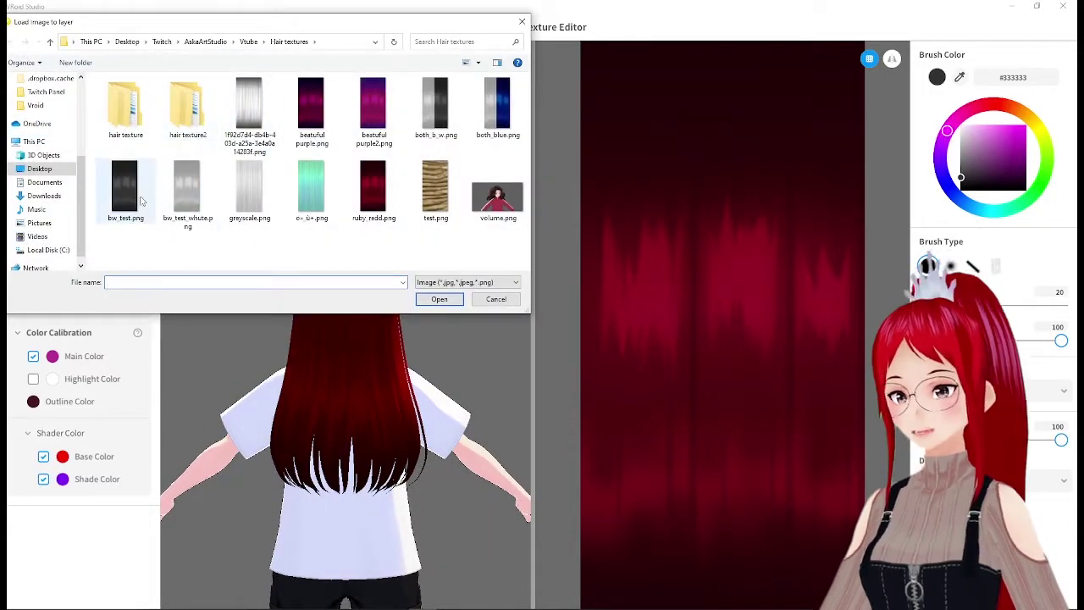
left_click(127, 190)
left_click(424, 299)
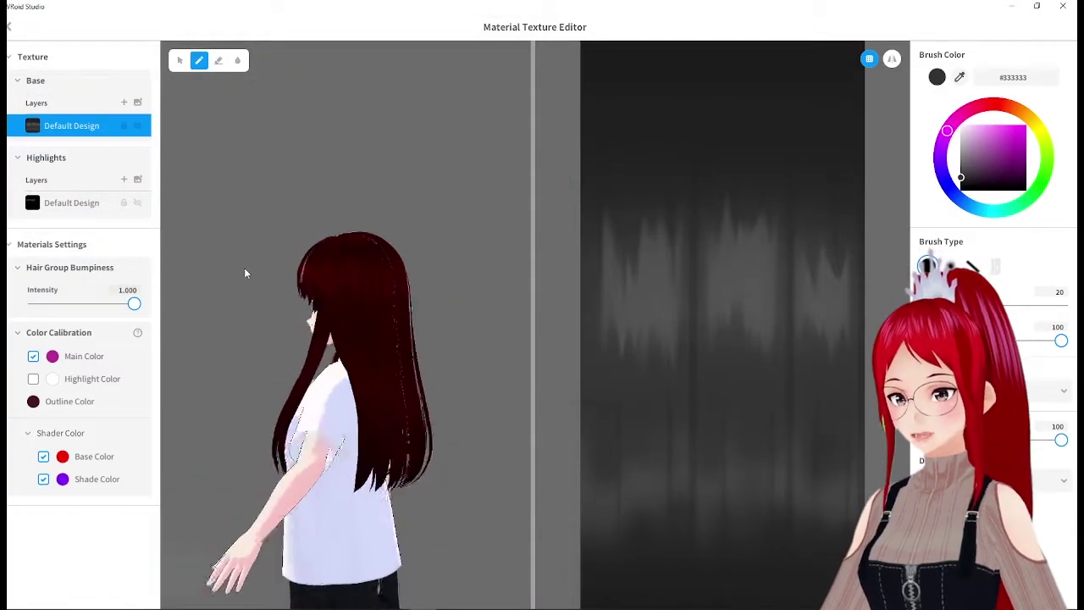
- Change the hair material's Main Color from magenta to a muted red
left_click(52, 356)
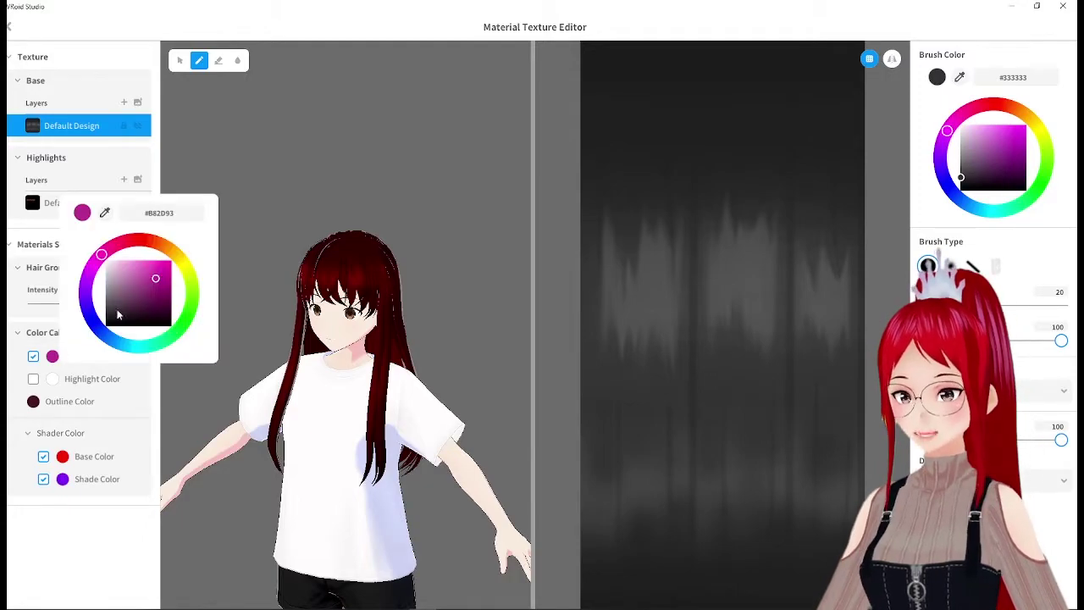
left_click(151, 242)
mouse_move(154, 245)
left_mouse_down()
mouse_move(186, 267)
mouse_move(144, 272)
mouse_move(168, 250)
mouse_move(193, 277)
mouse_move(144, 239)
mouse_move(101, 253)
mouse_move(164, 246)
mouse_move(183, 266)
mouse_move(138, 240)
left_mouse_up()
left_click(128, 434)
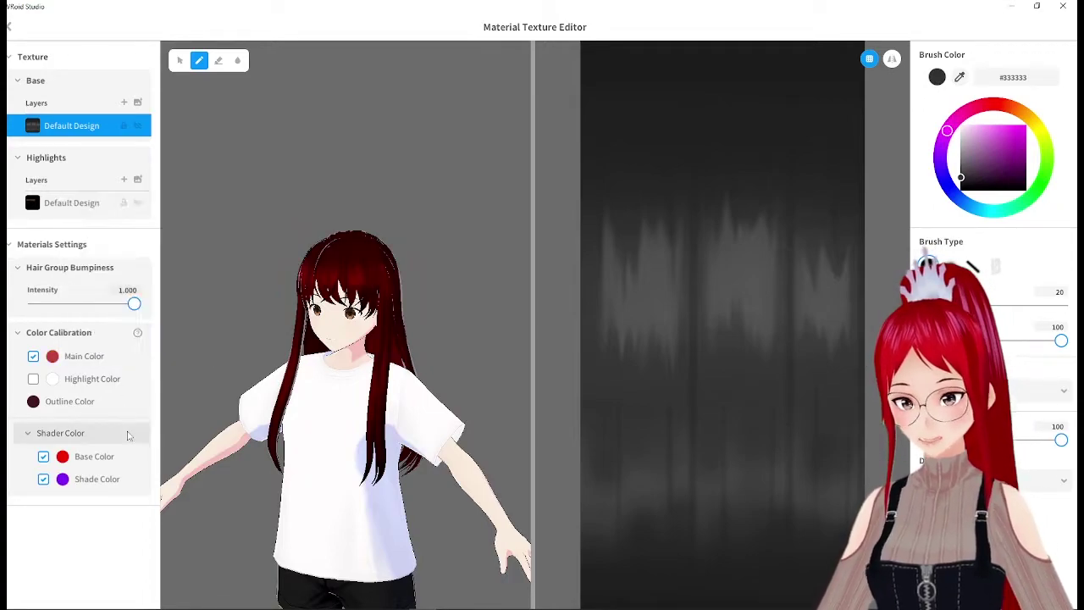
- Disable both the Base Color and Shade Color shader options for the hair material
mouse_move(250, 338)
right_mouse_down()
mouse_move(213, 336)
mouse_move(235, 335)
right_mouse_up()
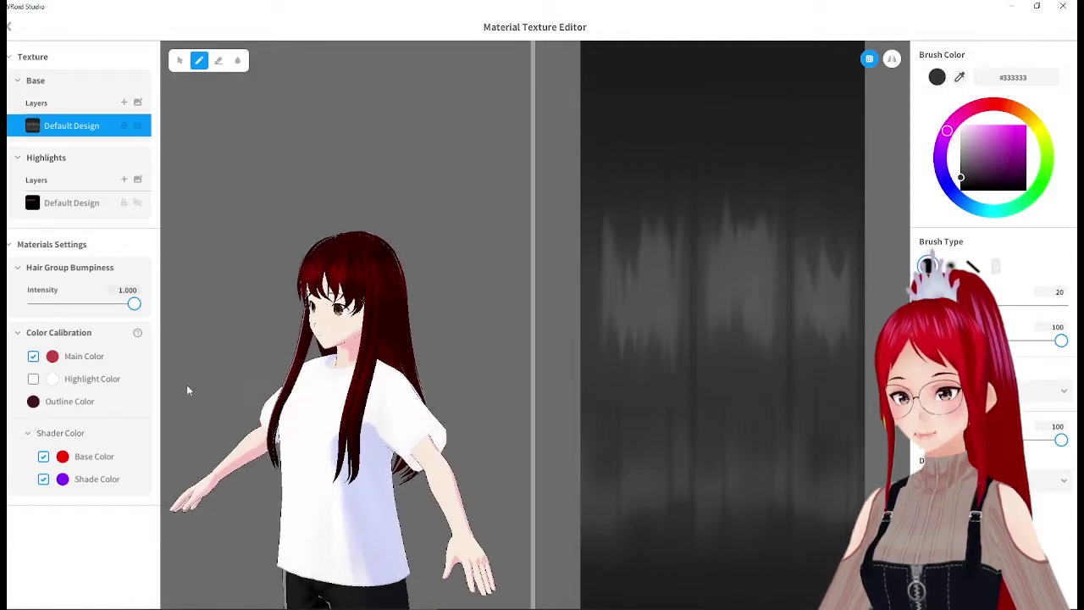
left_click(43, 457)
left_click(43, 480)
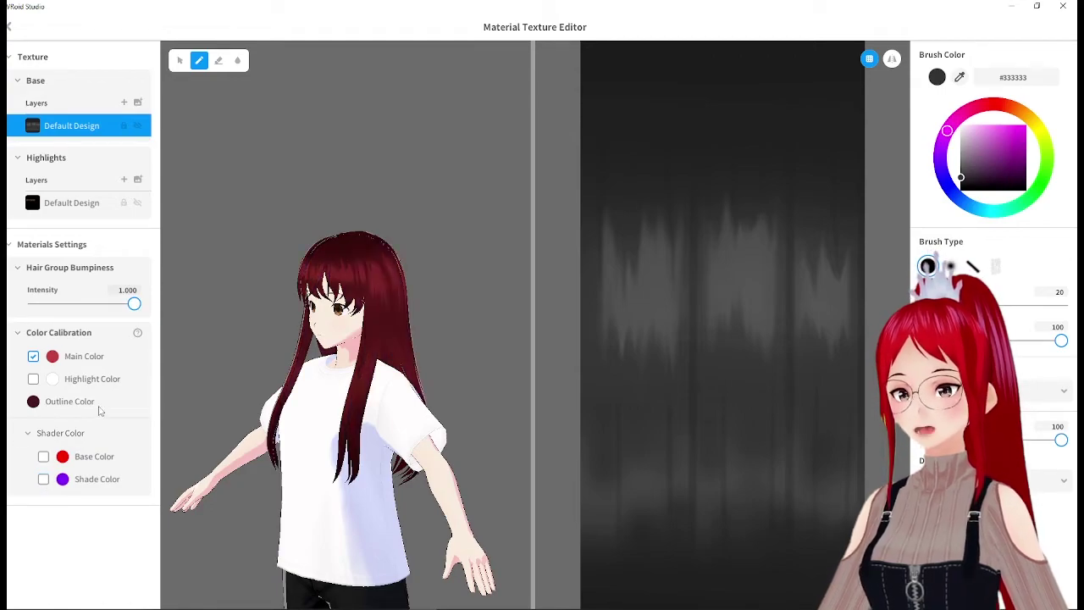
- Set the hair's Main Color to bright magenta #E732F8 and re-enable the Shade Color shader
right_click_drag(200, 329, 338, 330)
left_click(51, 357)
left_click_drag(148, 274, 90, 271)
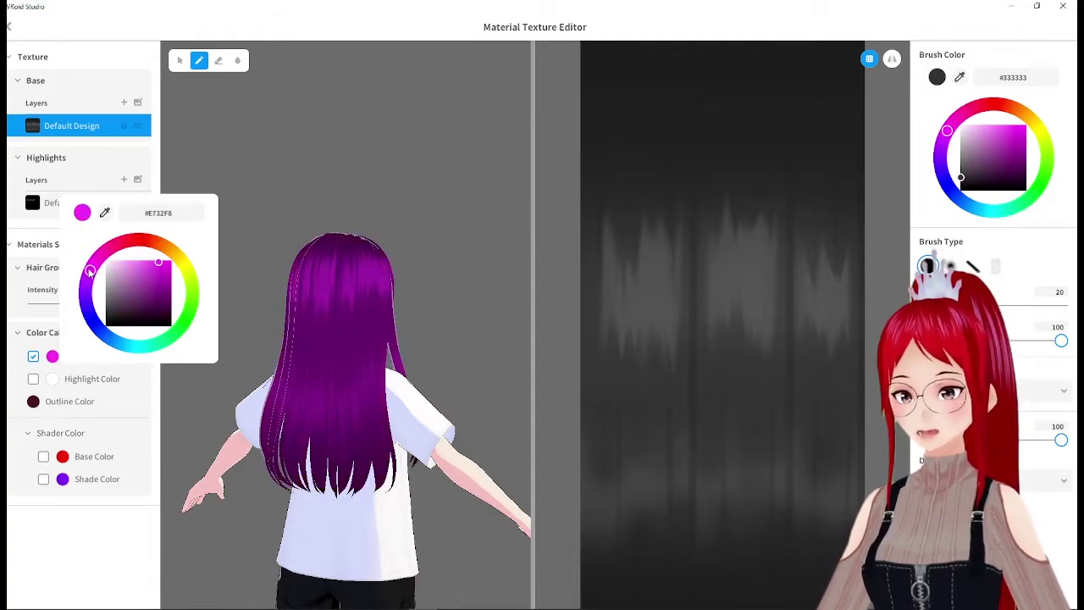
left_click(82, 453)
left_click(43, 479)
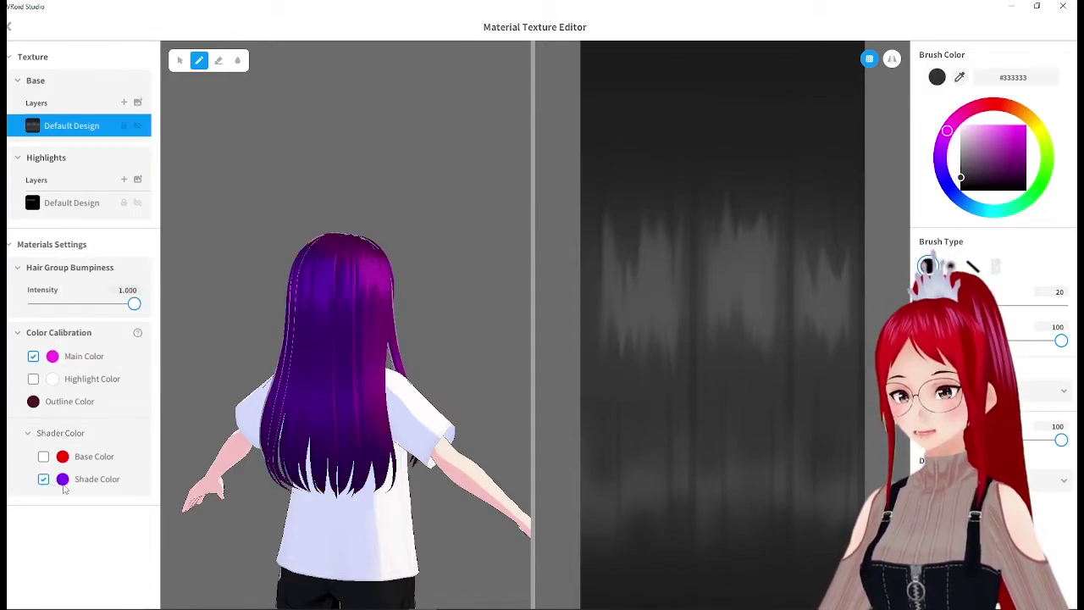
- Disable the Shade Color shader for the hair material and check the hair from the front
right_click_drag(454, 295, 339, 304)
left_click(43, 479)
mouse_move(404, 324)
right_mouse_down()
mouse_move(281, 321)
mouse_move(410, 317)
right_mouse_up()
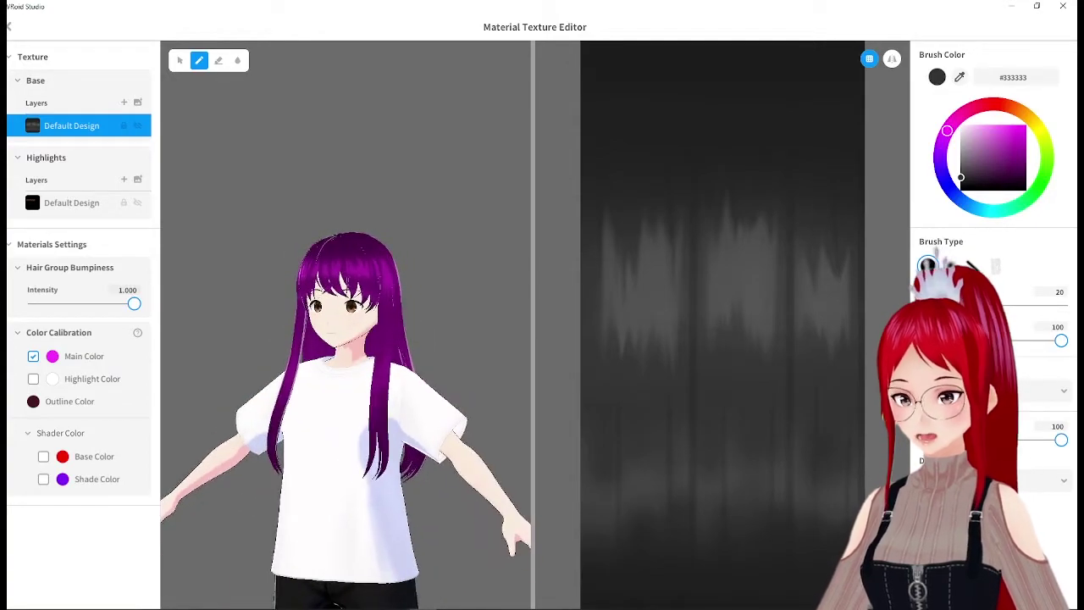
- Import bw_test_whute.png into the Default Design base layer and disable the hair material's Main Color
right_click(86, 126)
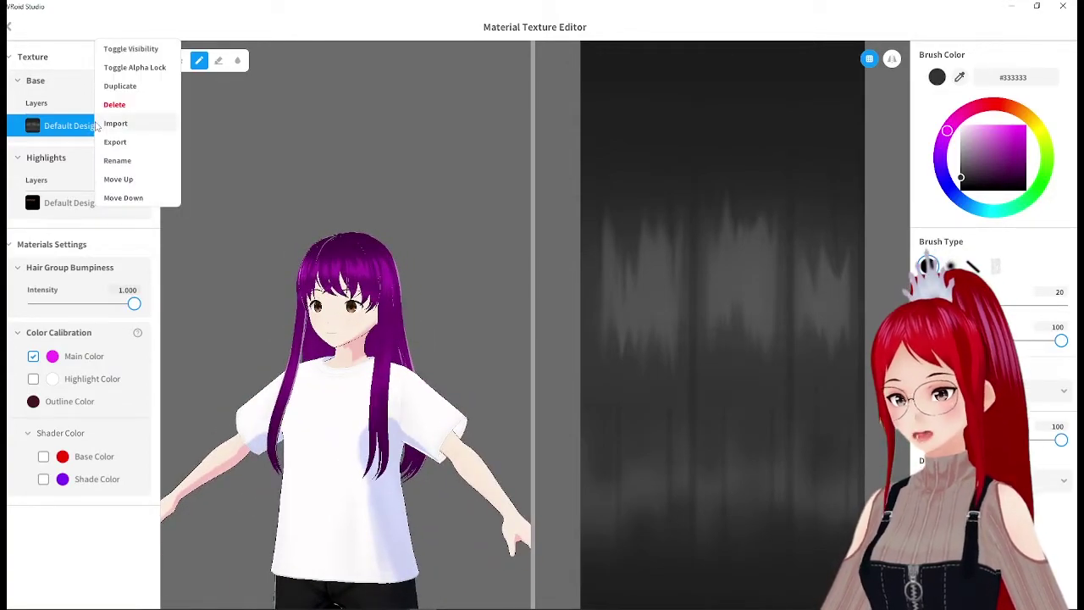
left_click(115, 123)
left_click(198, 189)
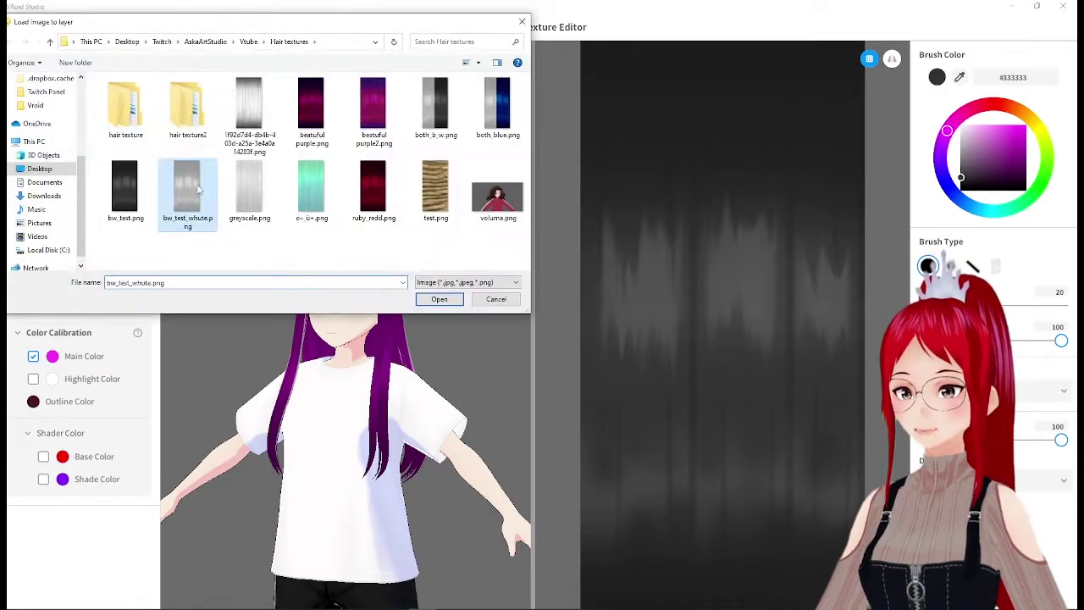
left_click(449, 298)
right_click_drag(452, 293, 267, 282)
left_click(33, 357)
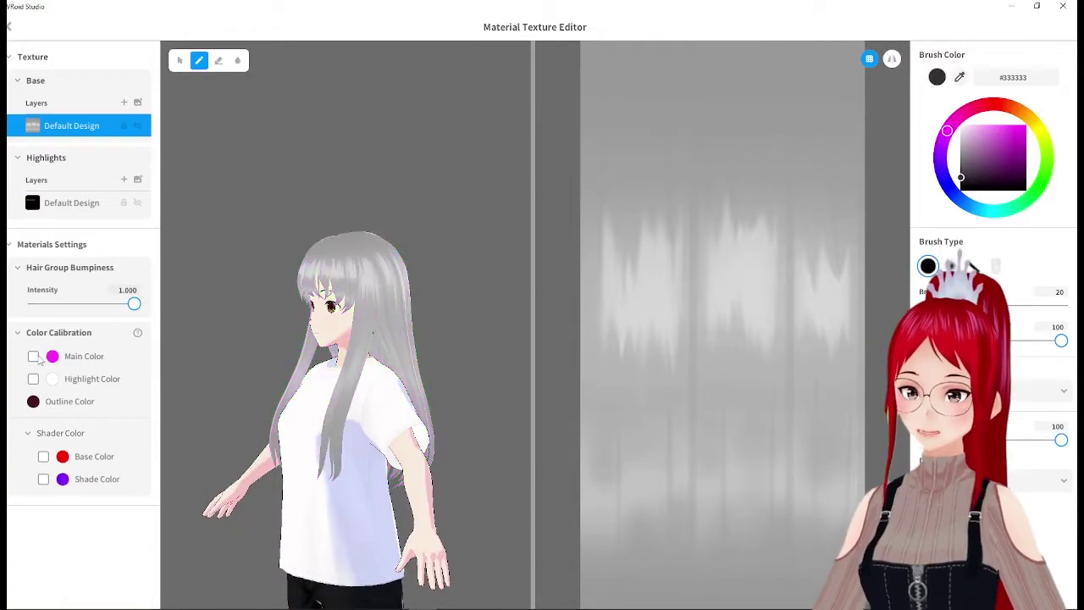
- Import ruby_redd.png into the Default Design base layer
right_click(98, 124)
left_click(129, 117)
left_click(364, 179)
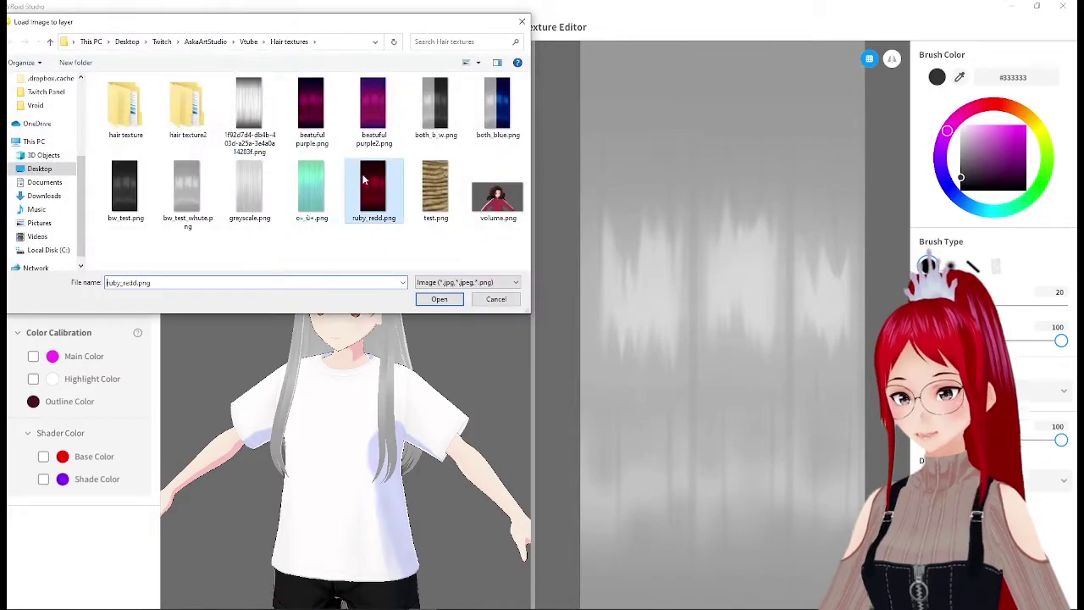
left_click(439, 298)
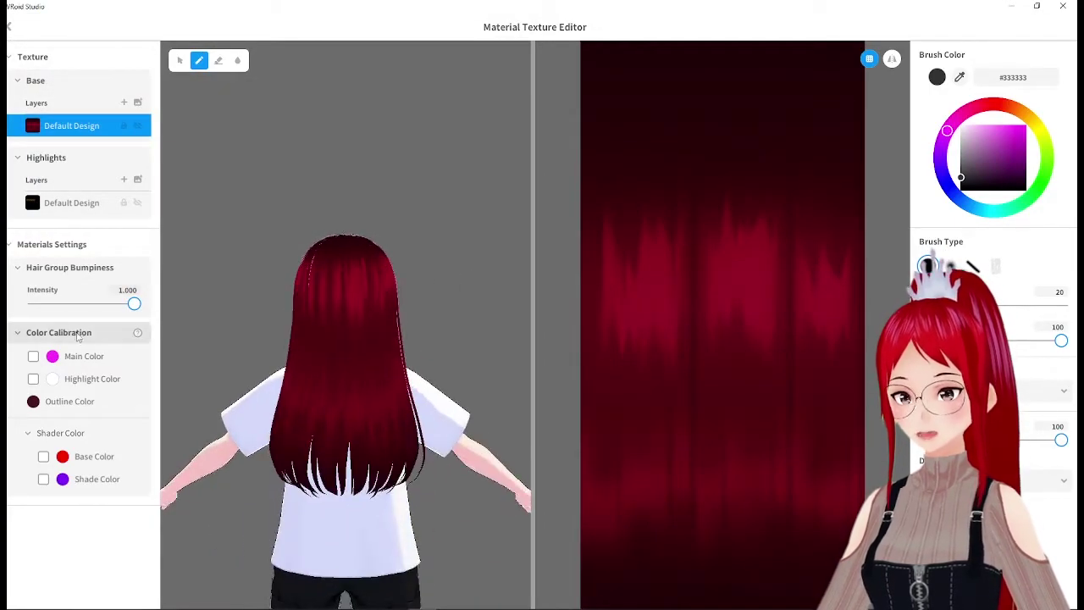
- Enable the magenta Main Color over the red hair texture and inspect the hair from several angles
left_click(33, 357)
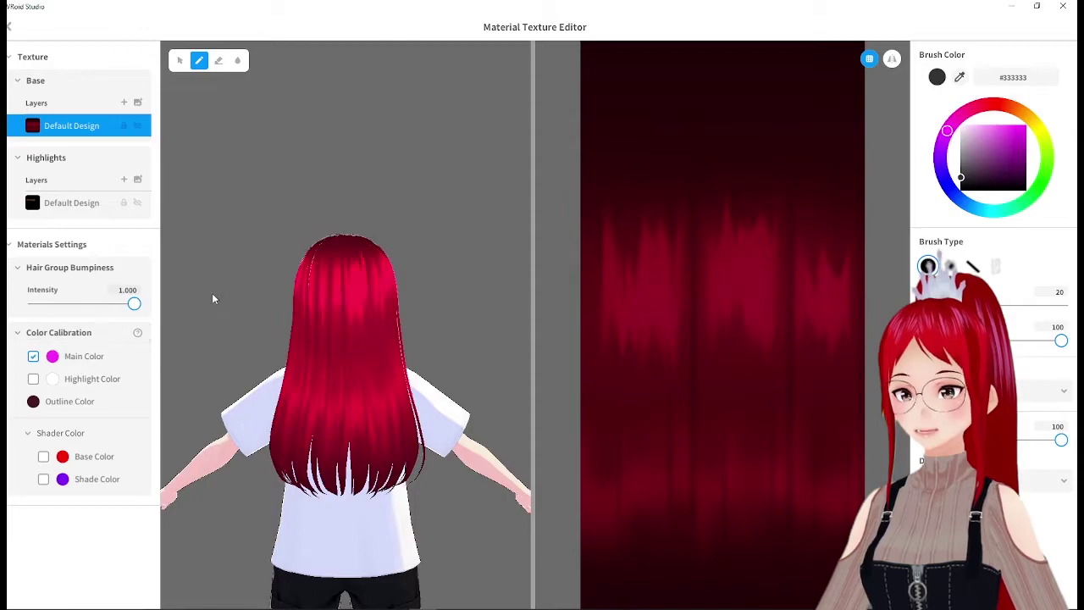
mouse_move(222, 296)
right_mouse_down()
mouse_move(298, 297)
mouse_move(234, 296)
right_mouse_up()
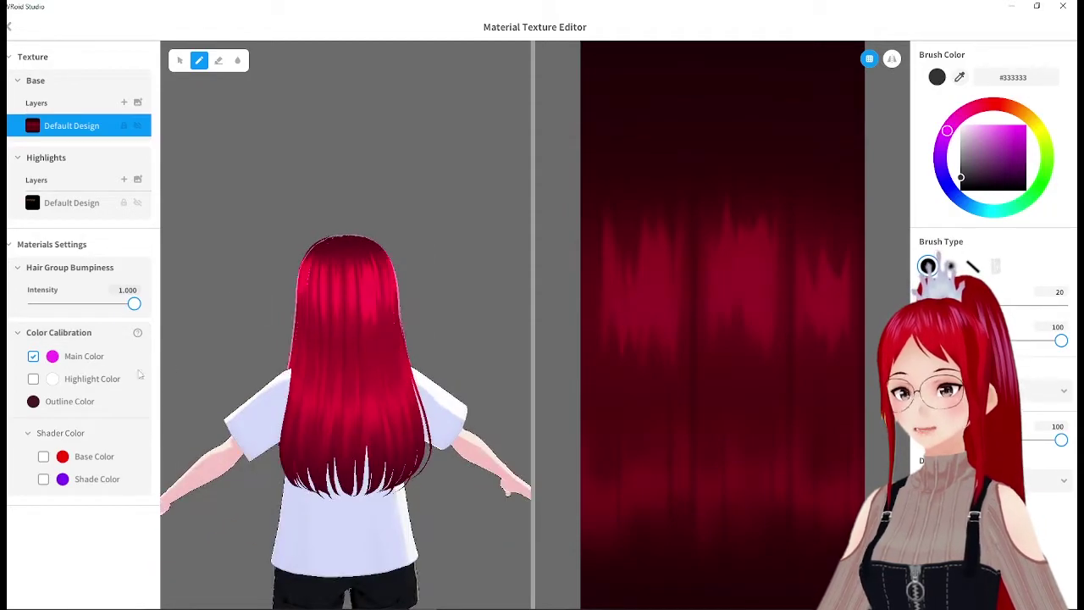
left_click(43, 456)
right_click_drag(203, 392, 288, 392)
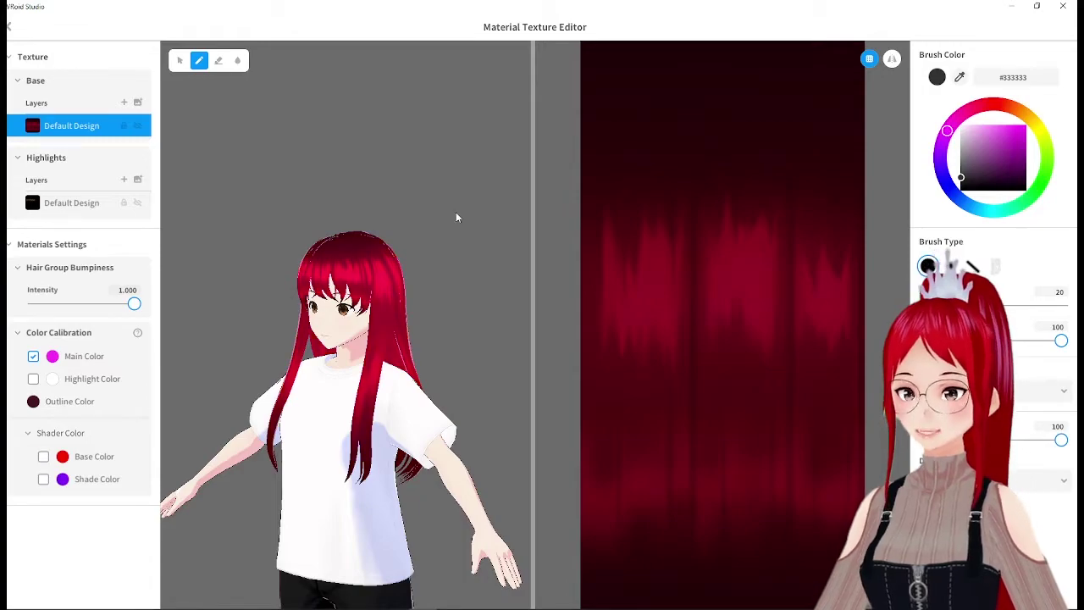
right_click_drag(454, 219, 278, 222)
right_click_drag(427, 283, 351, 271)
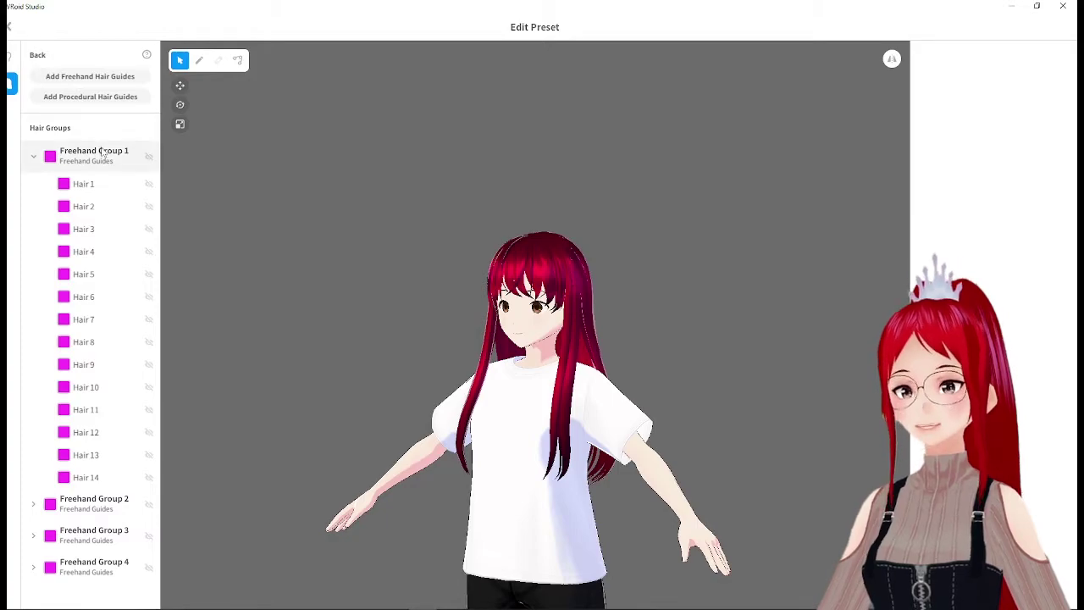
- Disable the Main Color in the material of the back hair's Freehand Group 1
left_click(103, 153)
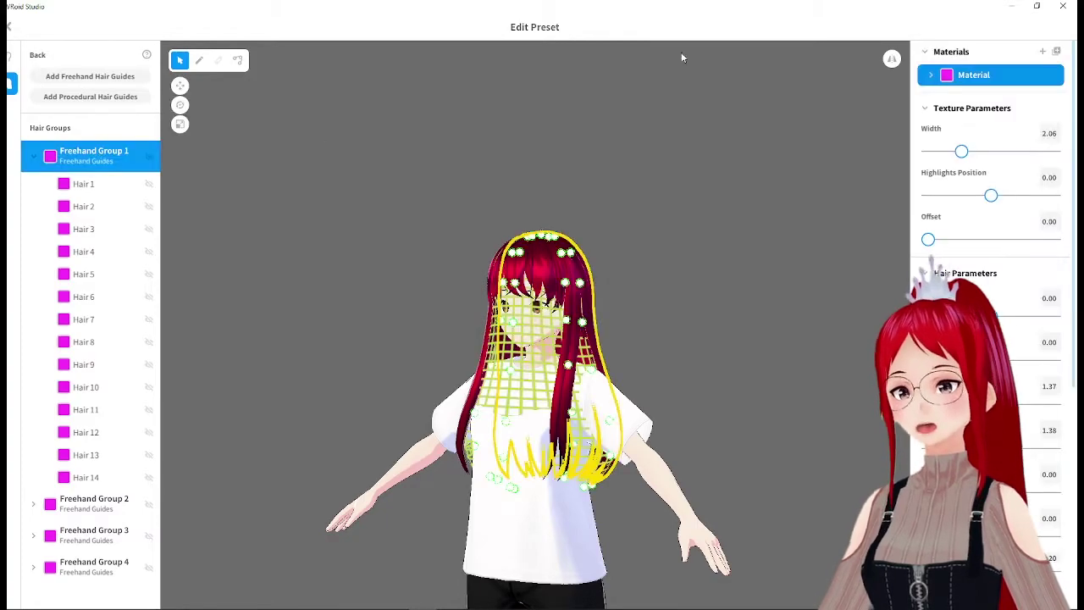
left_click(930, 76)
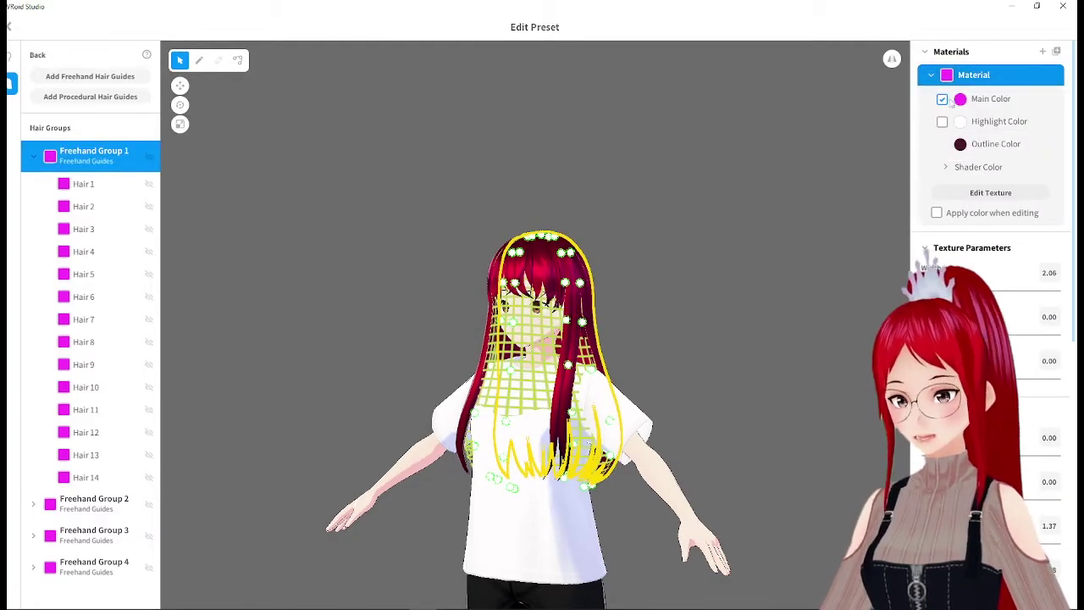
right_click_drag(824, 156, 927, 124)
left_click(942, 99)
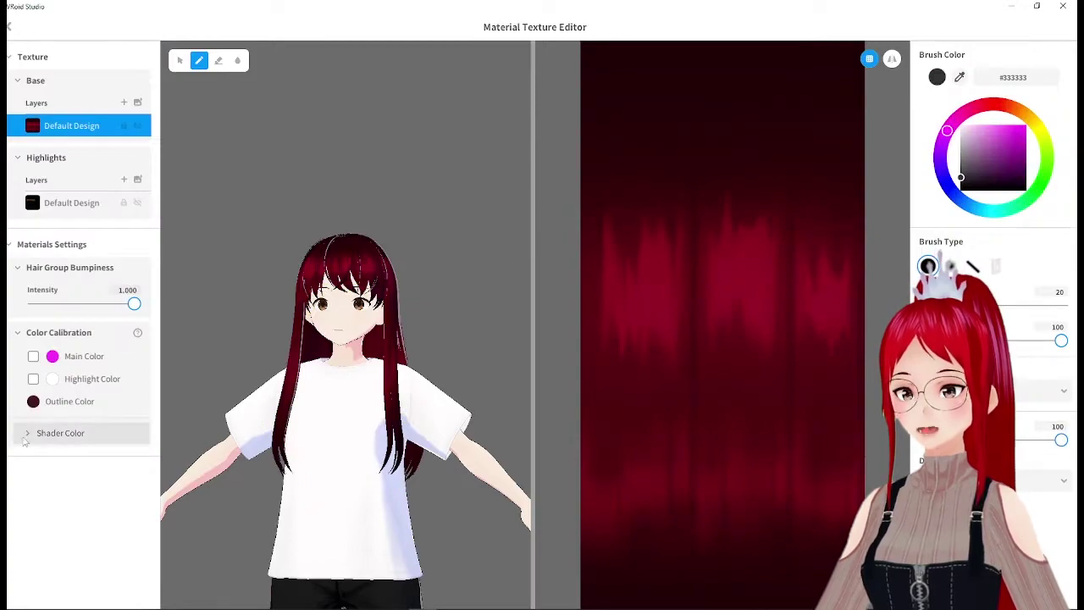
- Compare the red hair with Main Color on and off, leaving Main Color enabled and the Shade Color shader disabled
left_click(31, 433)
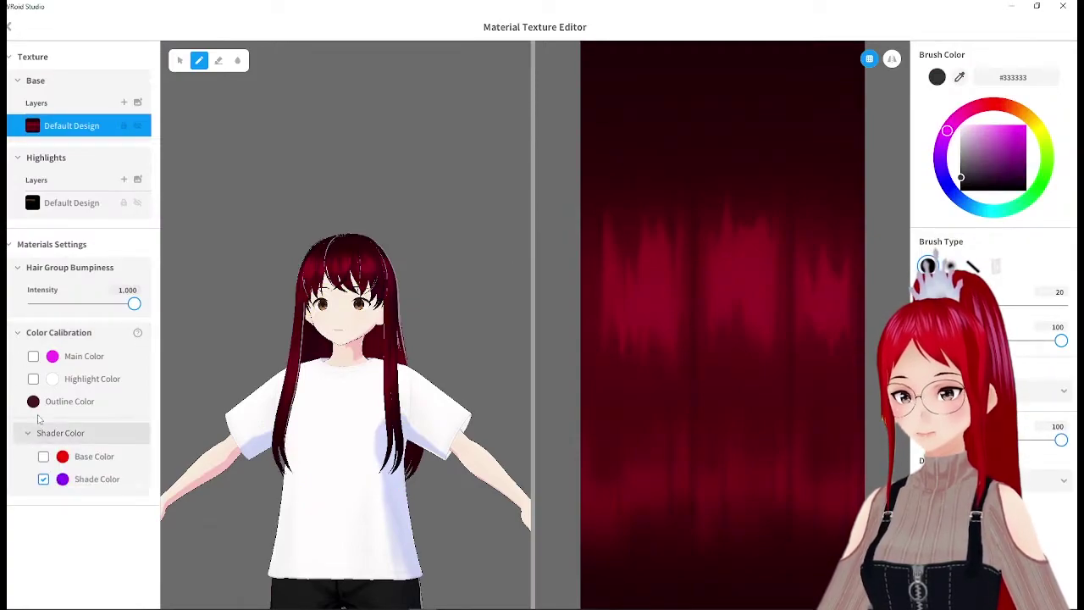
left_click(33, 356)
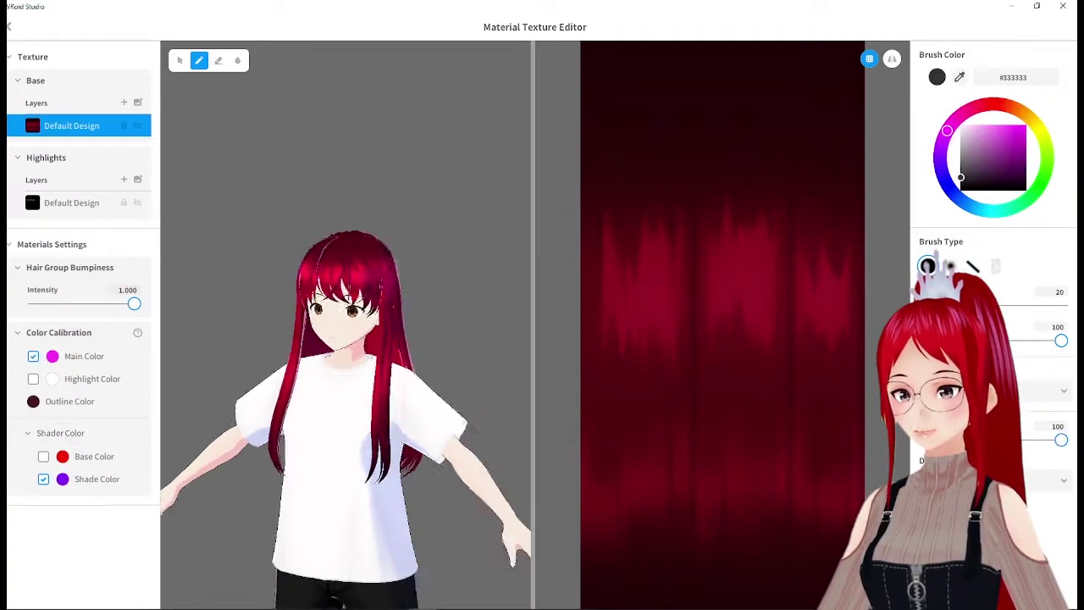
left_click(33, 356)
right_click_drag(216, 332, 57, 424)
left_click(43, 457)
left_click(33, 357)
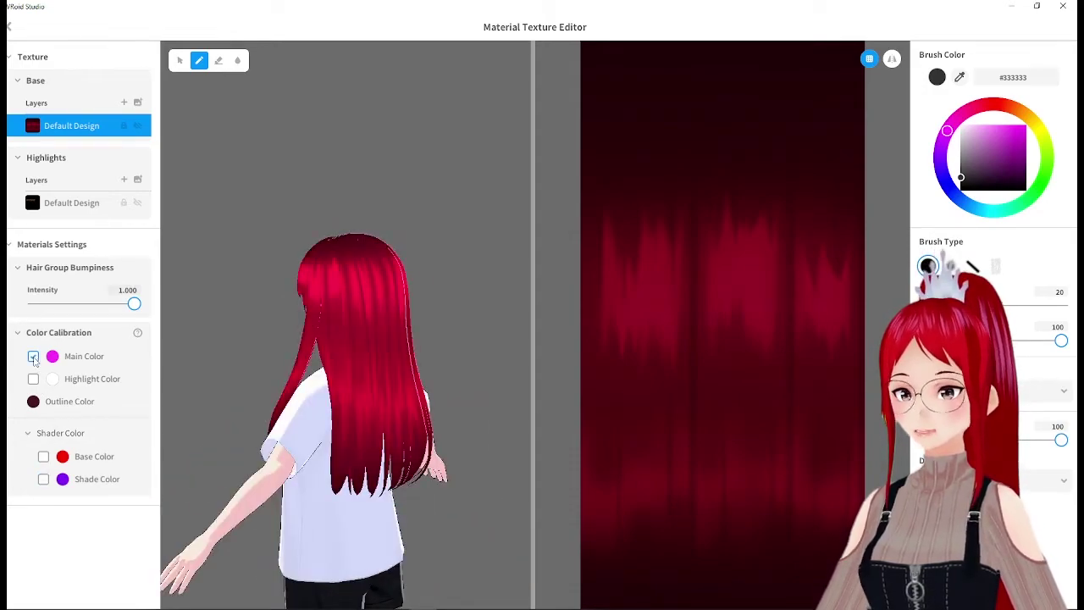
right_click_drag(311, 165, 415, 156)
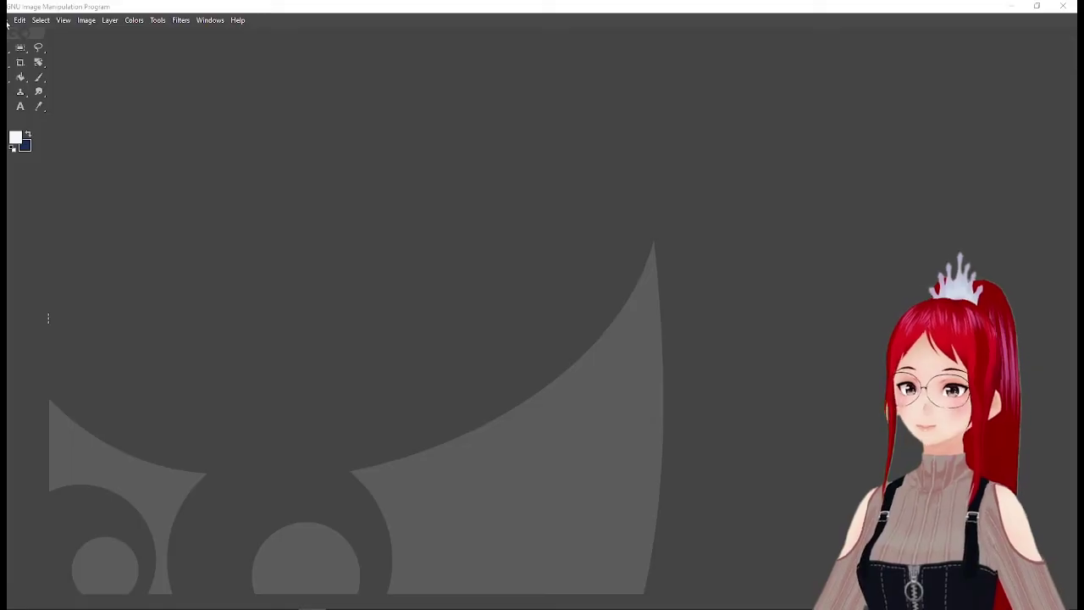
- In GIMP, open ruby_redd.png from the Hair textures folder
left_click(7, 21)
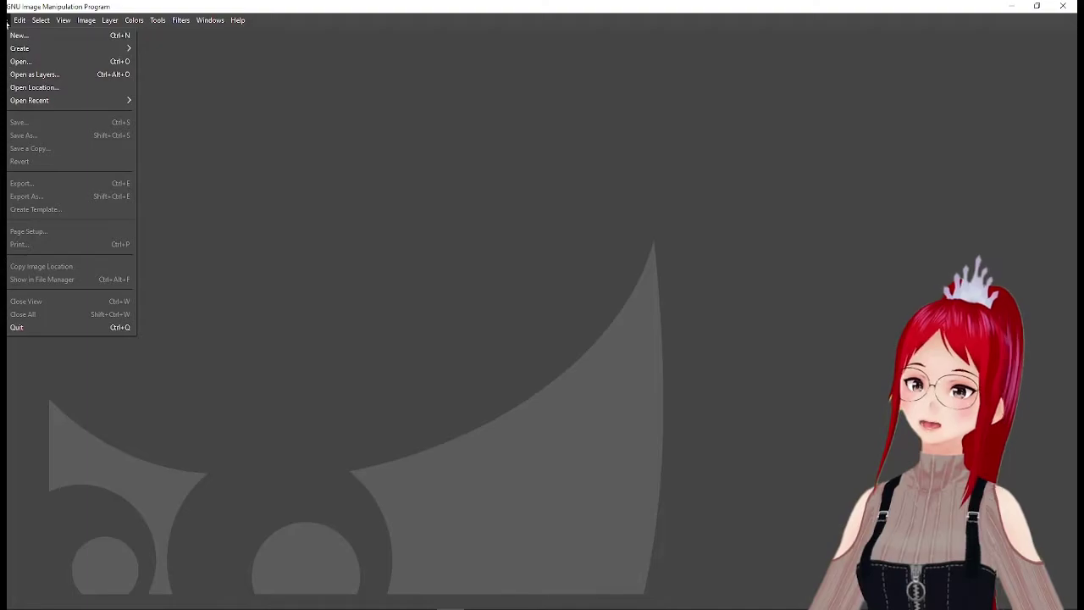
left_click(20, 61)
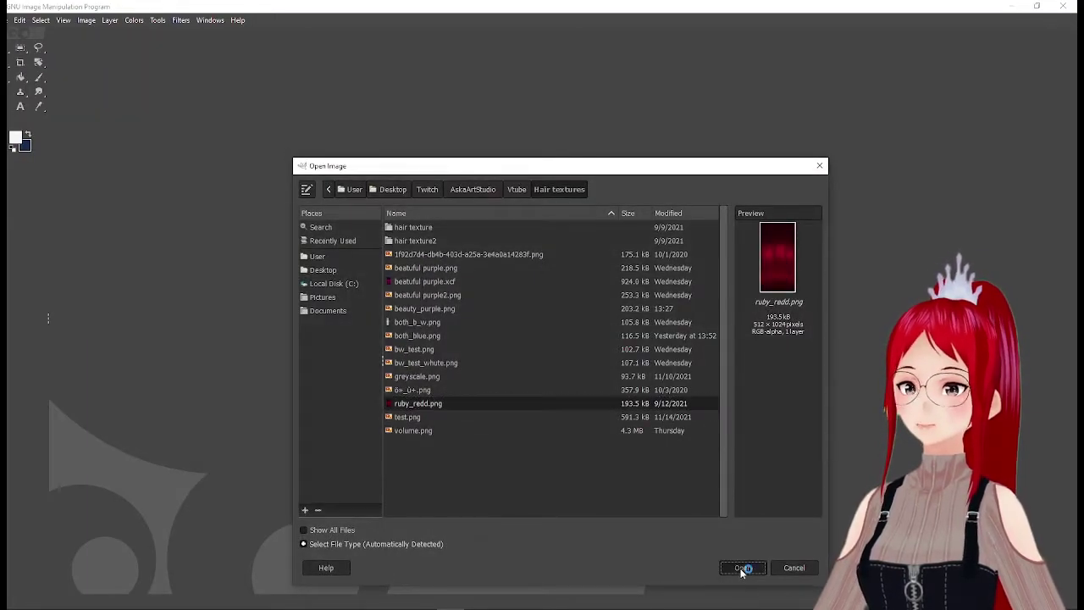
left_click(743, 568)
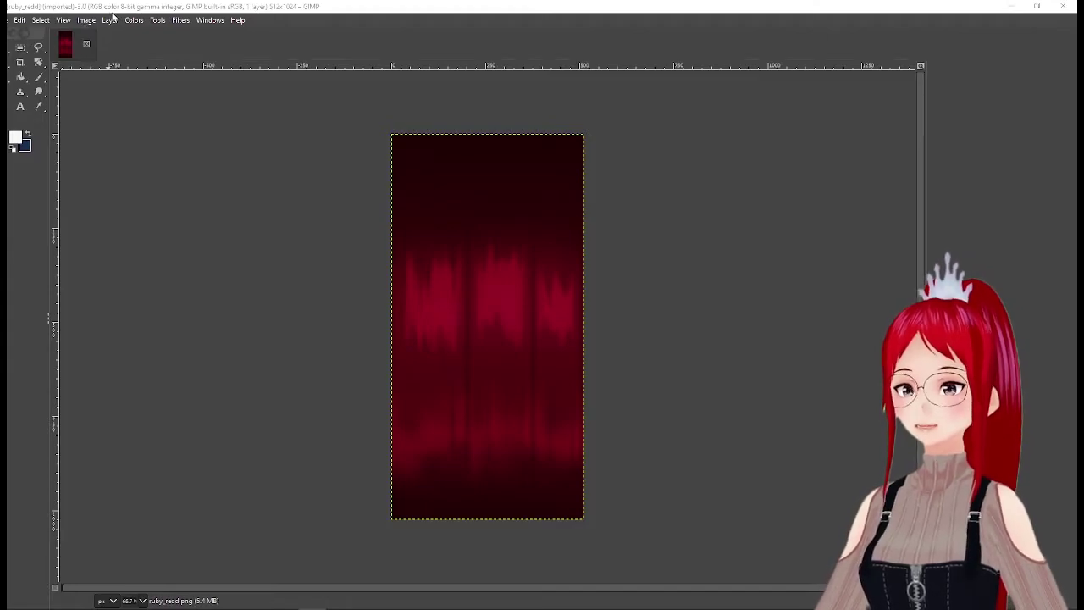
- Try converting the red hair texture to Grayscale mode, then undo the conversion
left_click(88, 20)
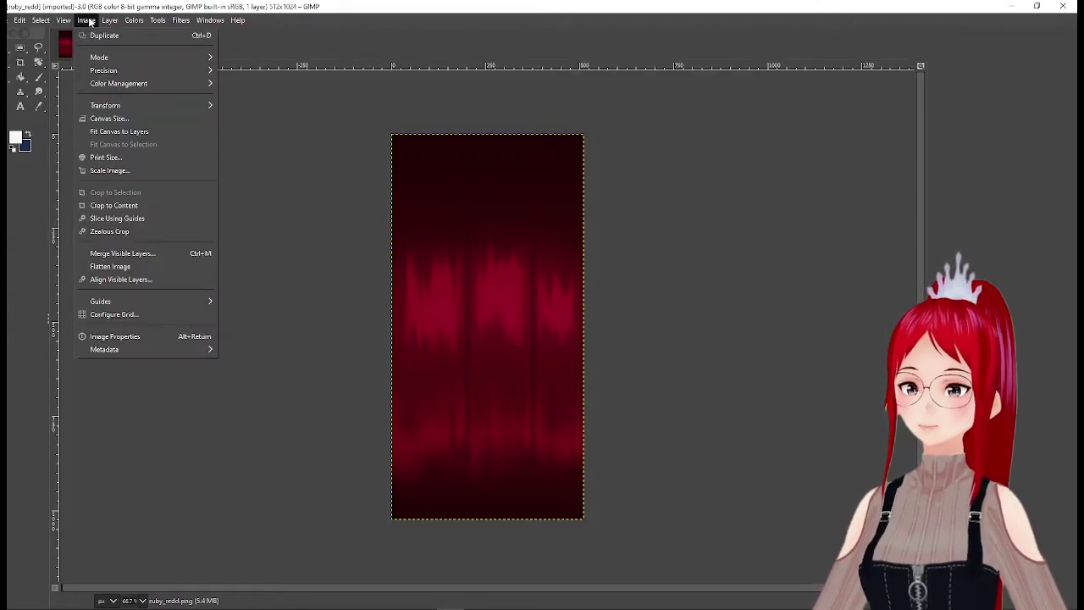
mouse_move(211, 57)
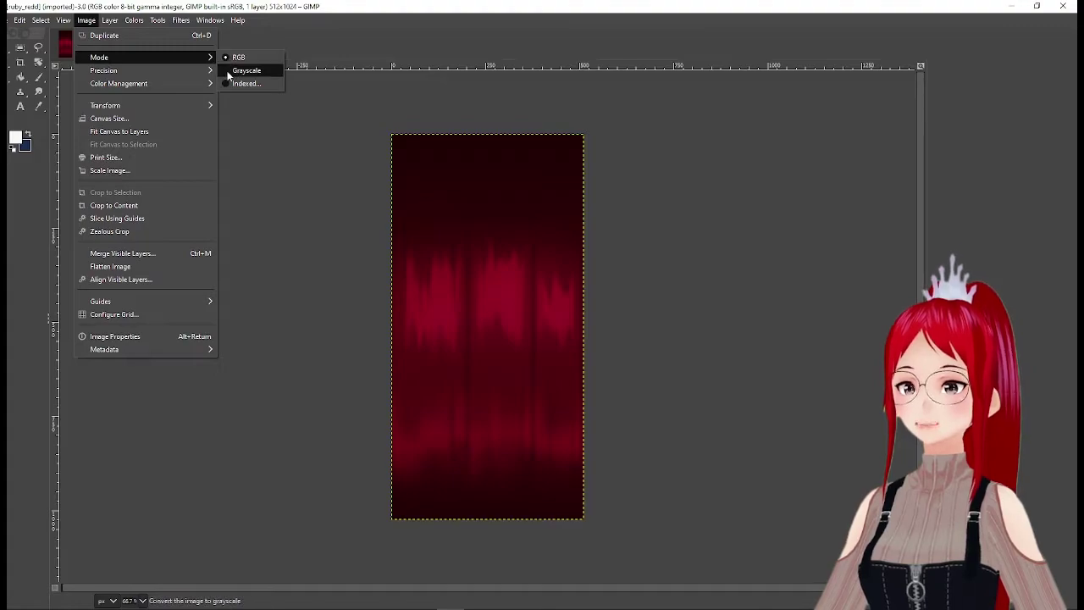
left_click(246, 70)
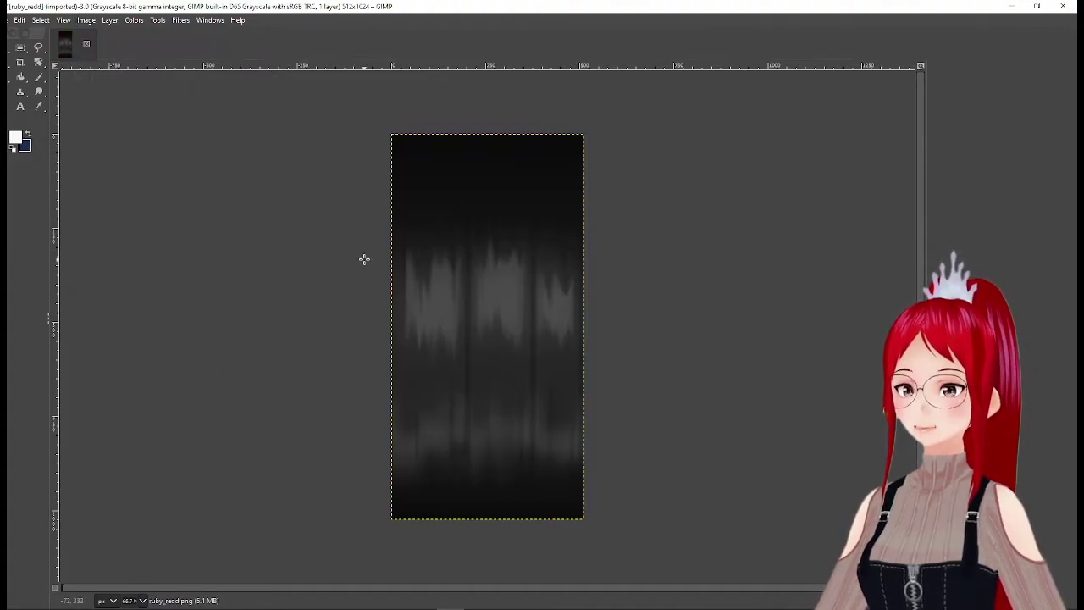
key("ctrl+z")
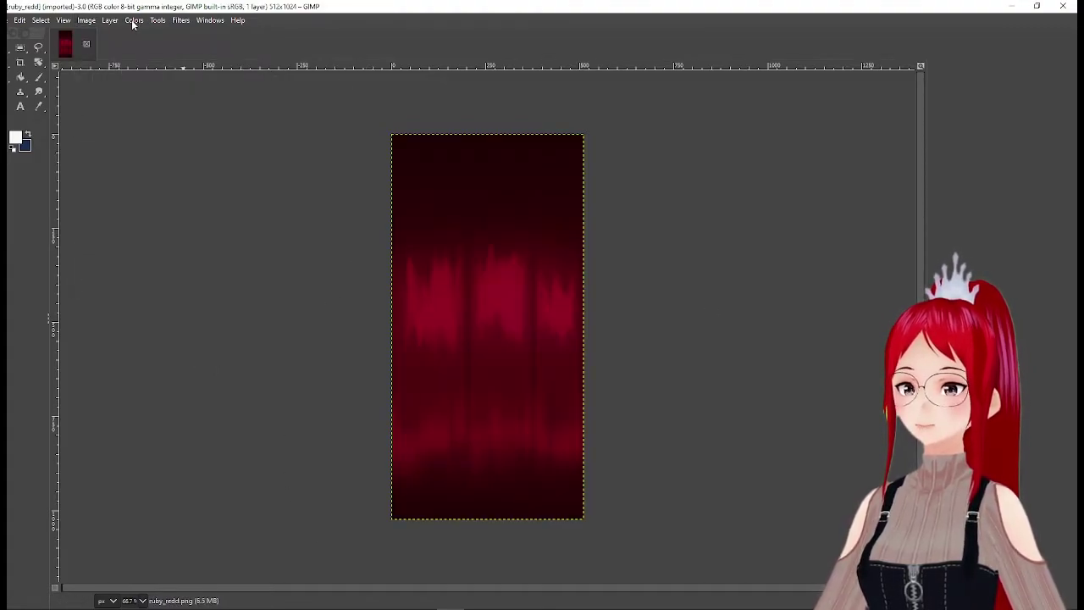
- Use Color Balance to shift the texture's shadows and highlights from red toward blue and purple
left_click(134, 21)
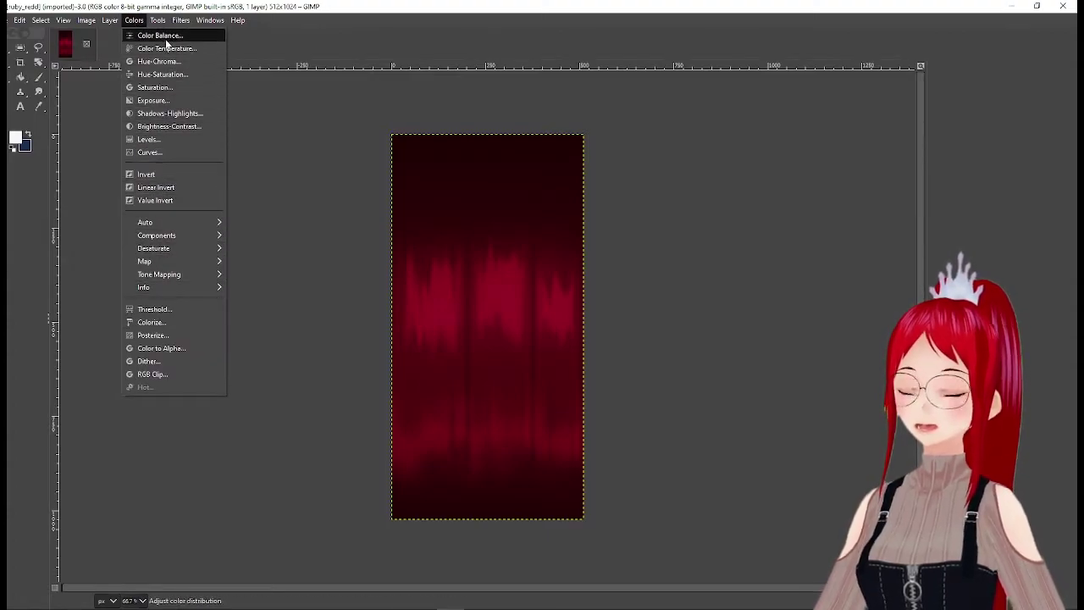
left_click(191, 35)
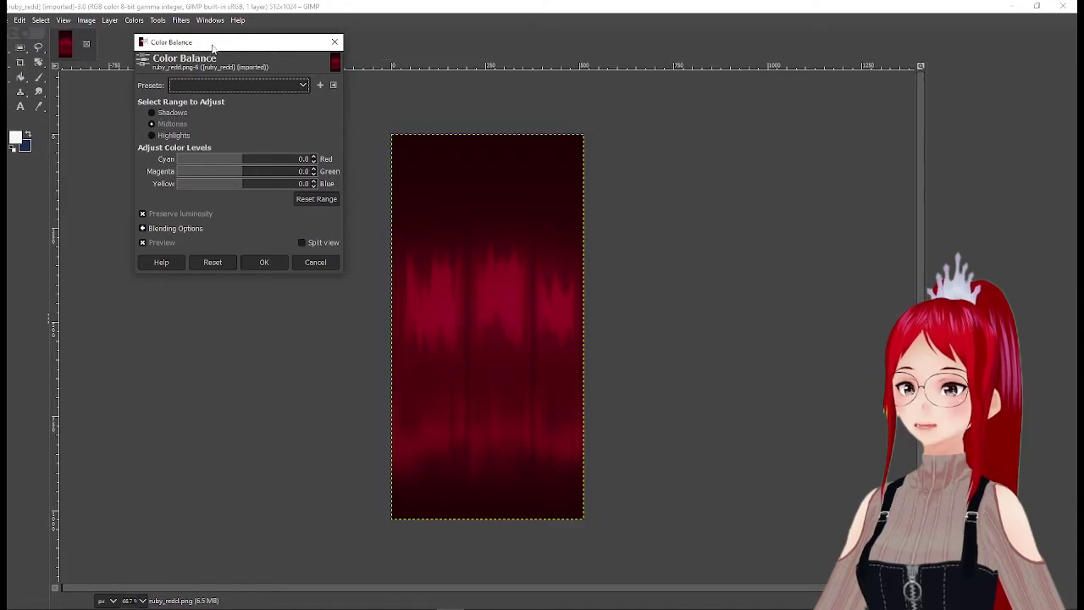
left_click(154, 112)
left_click_drag(237, 159, 265, 165)
left_click(157, 123)
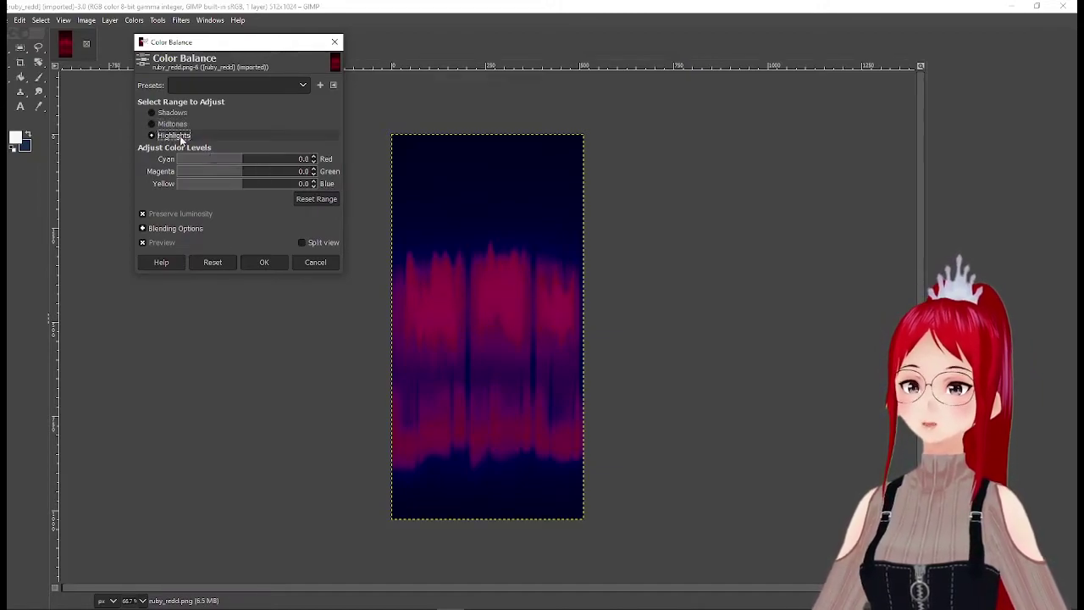
left_click_drag(195, 184, 223, 161)
left_click(152, 112)
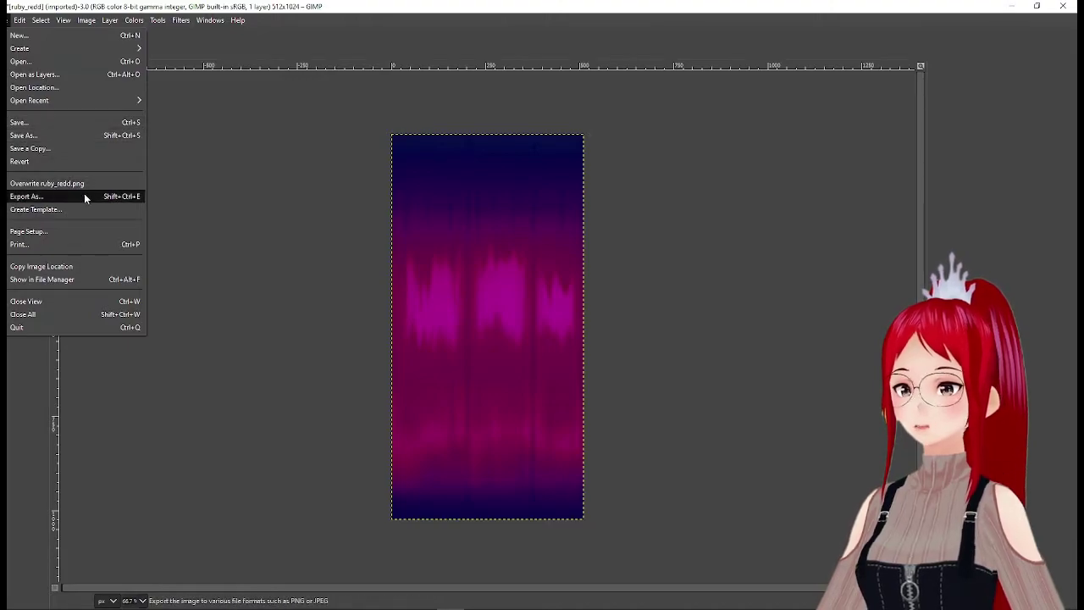
- Export the recolored texture as beauty_purple.png with the default PNG options, replacing the existing file
left_click(27, 196)
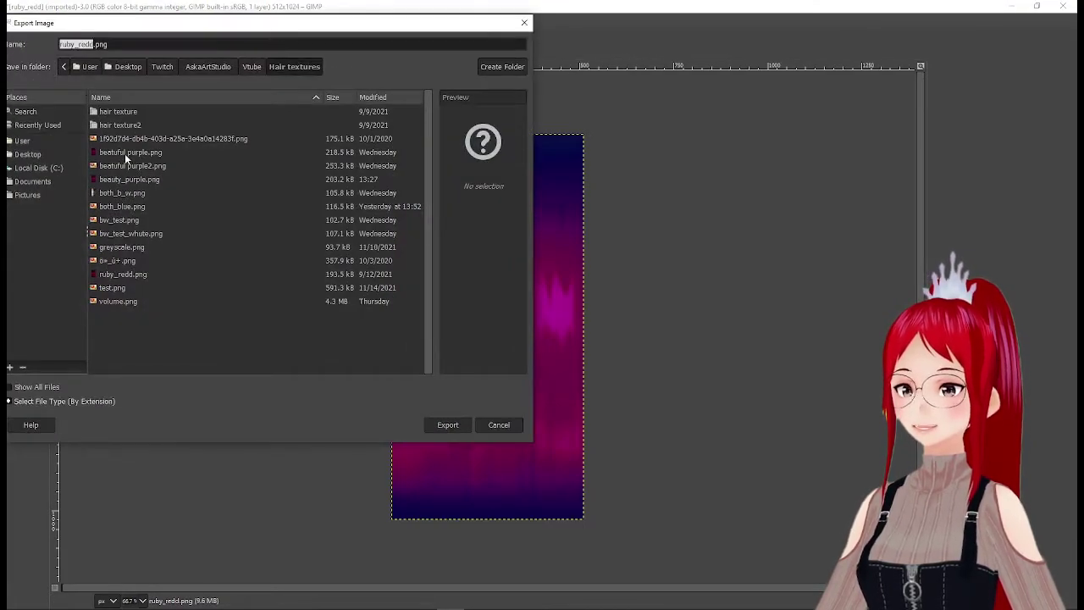
left_click(127, 153)
left_click(129, 180)
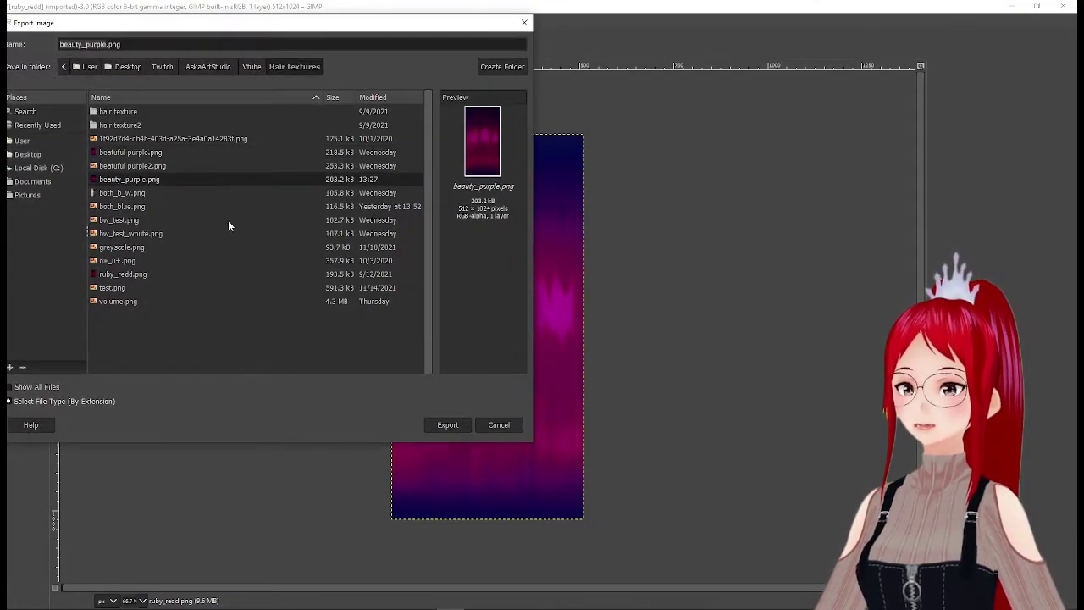
left_click(447, 424)
left_click(315, 289)
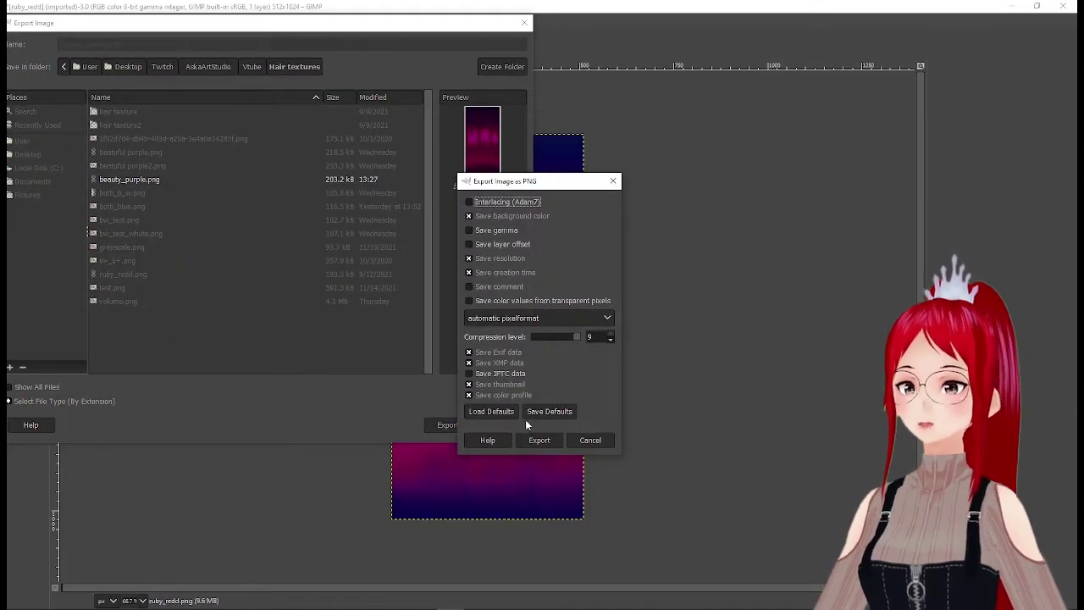
left_click(540, 439)
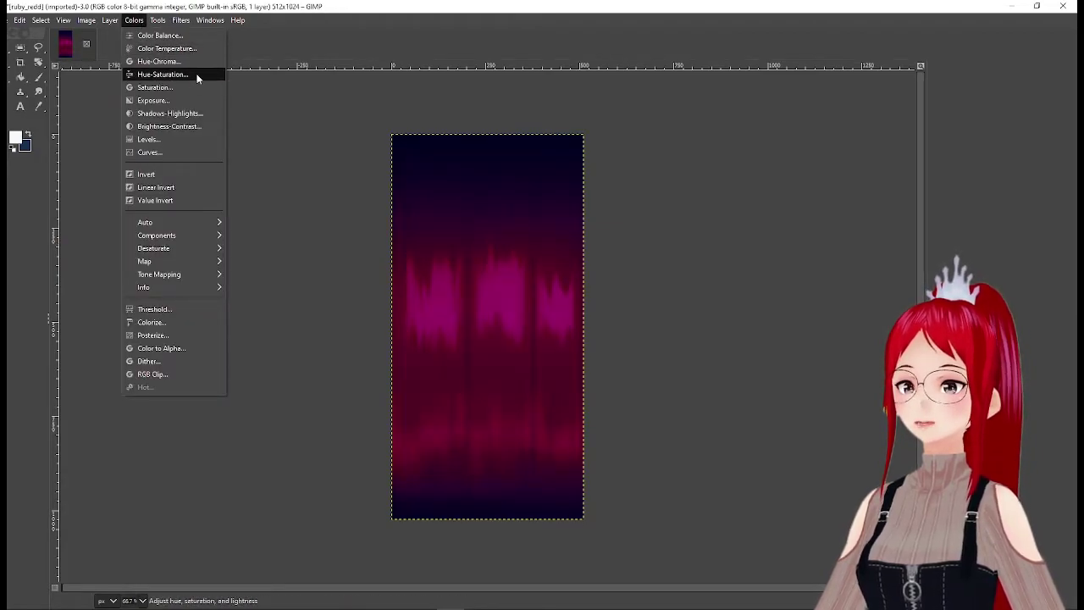
- Adjust the texture's saturation and lightness with Hue-Saturation
left_click(177, 76)
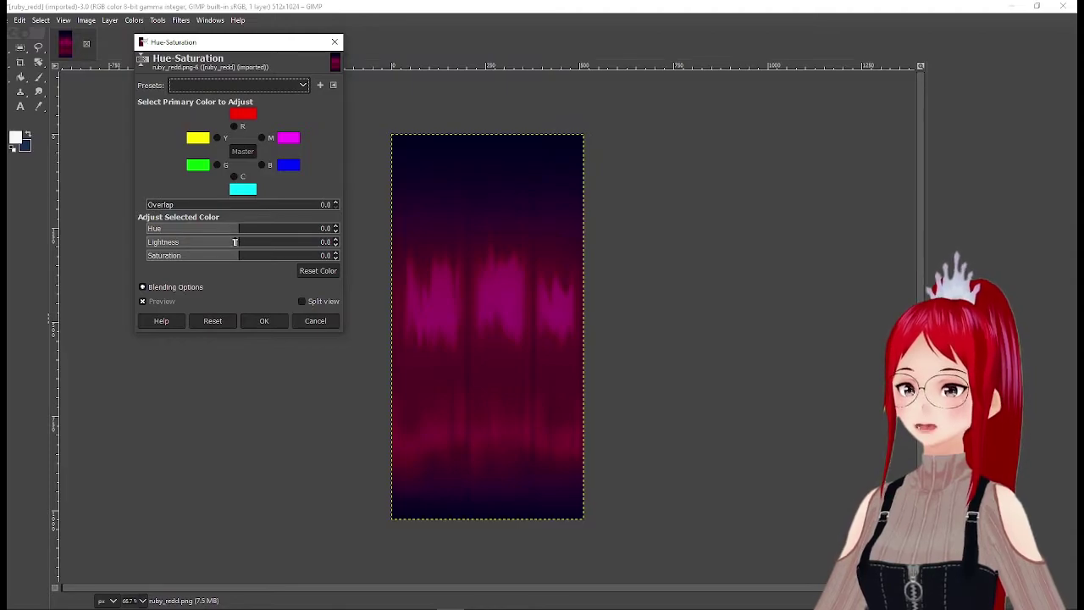
left_click_drag(243, 255, 262, 241)
left_click(264, 321)
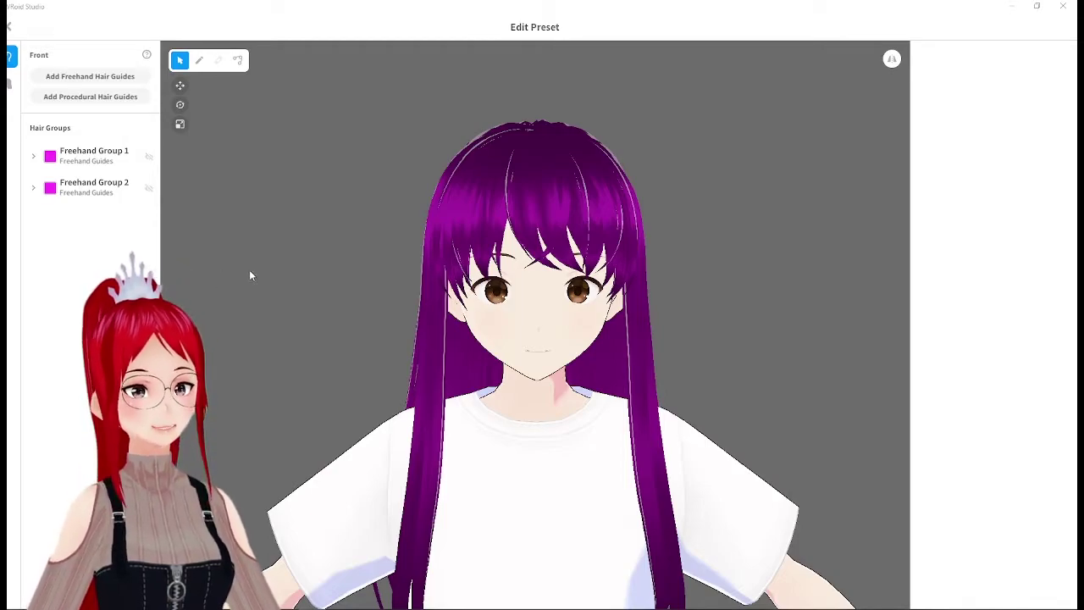
- Add a new material and assign it to the center bangs strand Hair 4 in Freehand Group 1
left_click(528, 202)
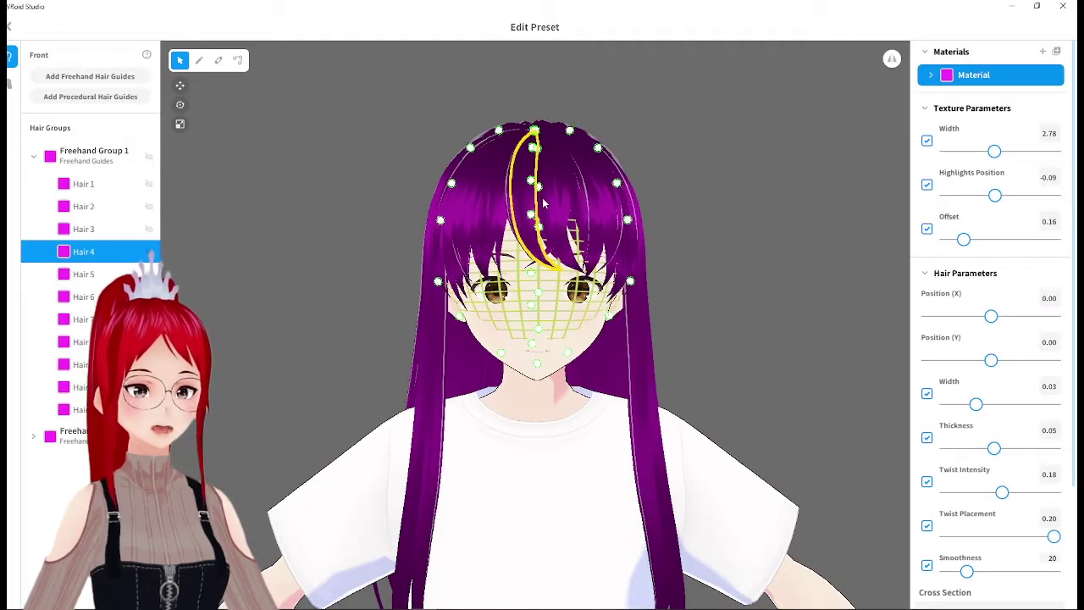
left_click(1042, 51)
left_click(973, 101)
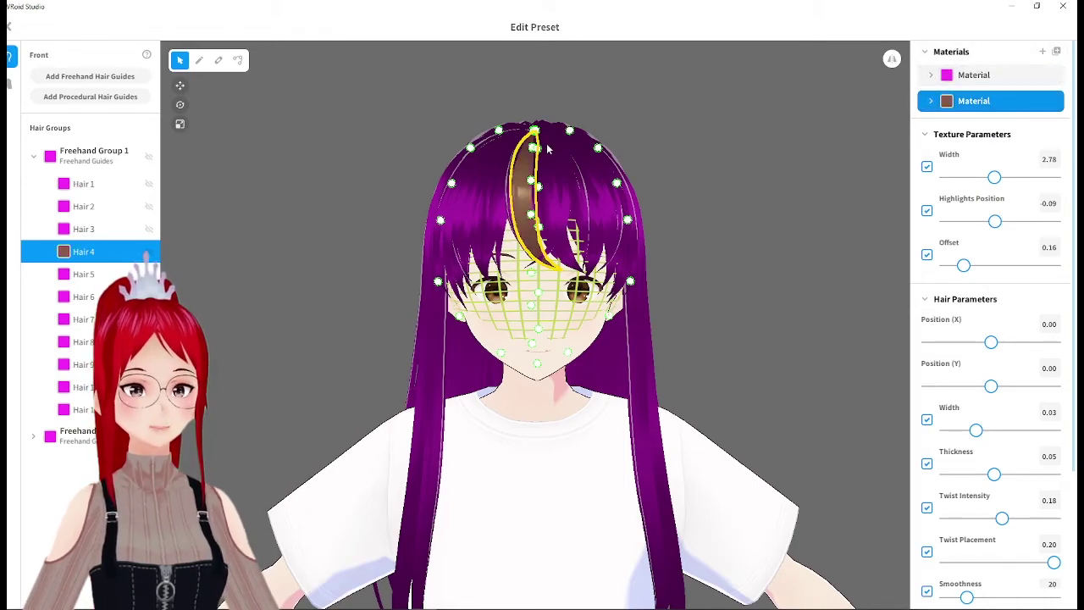
- Import the grayscale hair texture into the new brown material's base Default Design layer
left_click(931, 101)
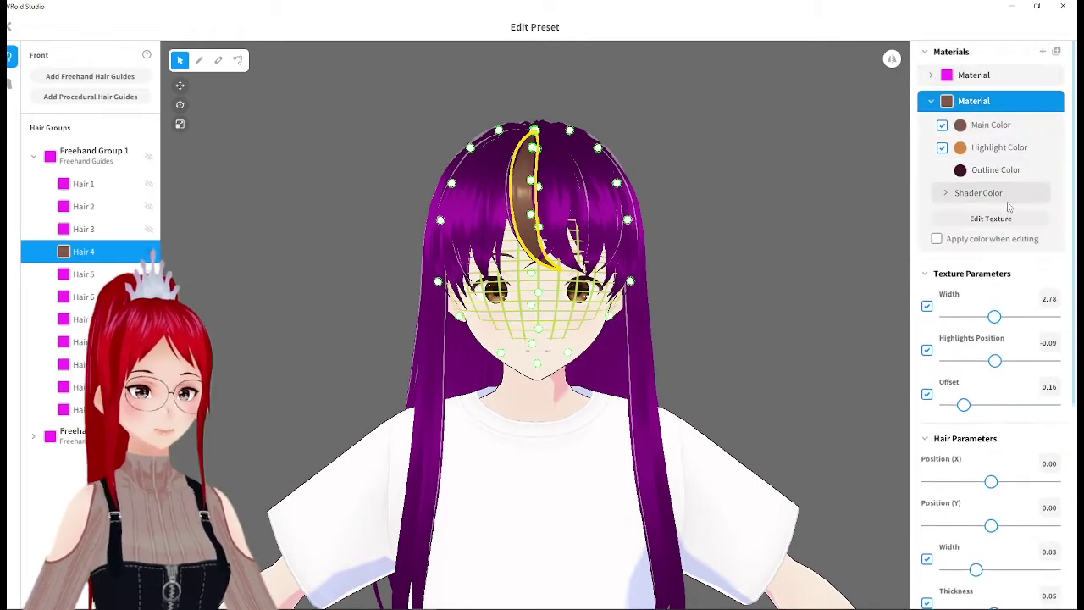
left_click(992, 219)
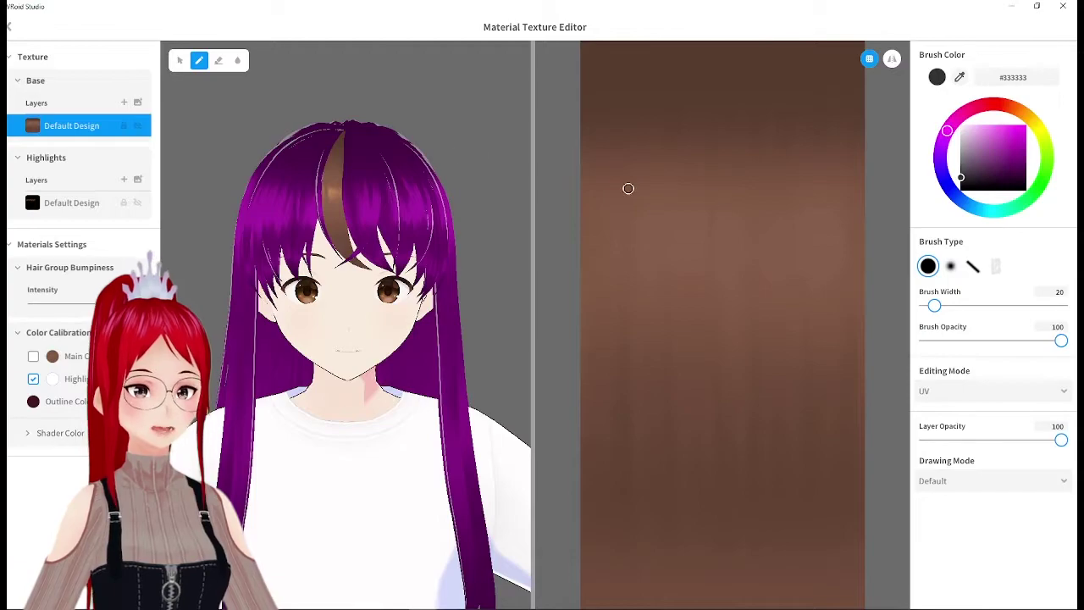
right_click(80, 127)
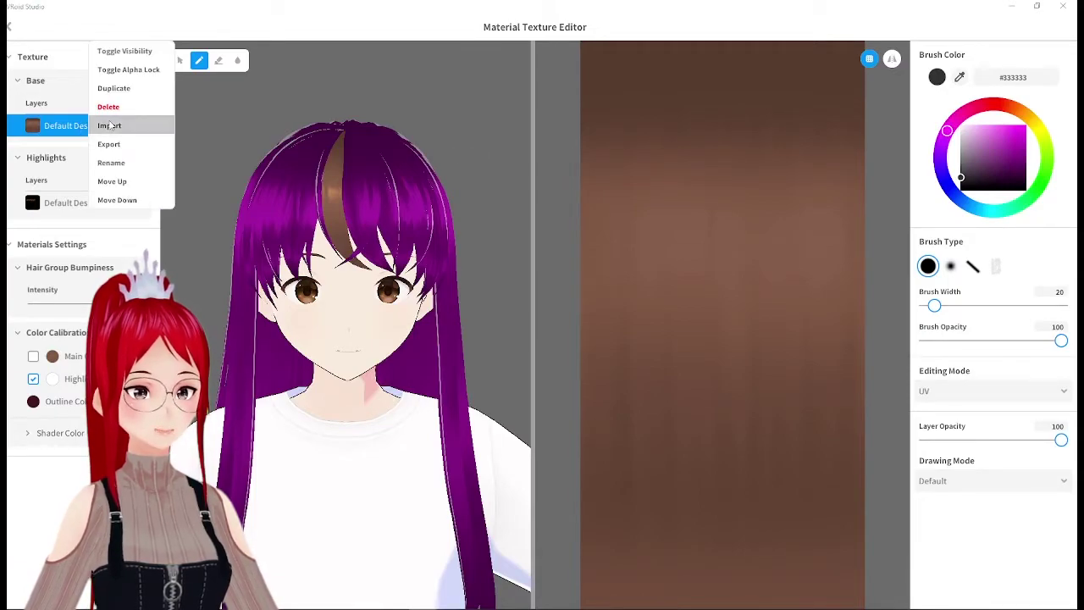
left_click(109, 125)
left_click(247, 190)
left_click(438, 298)
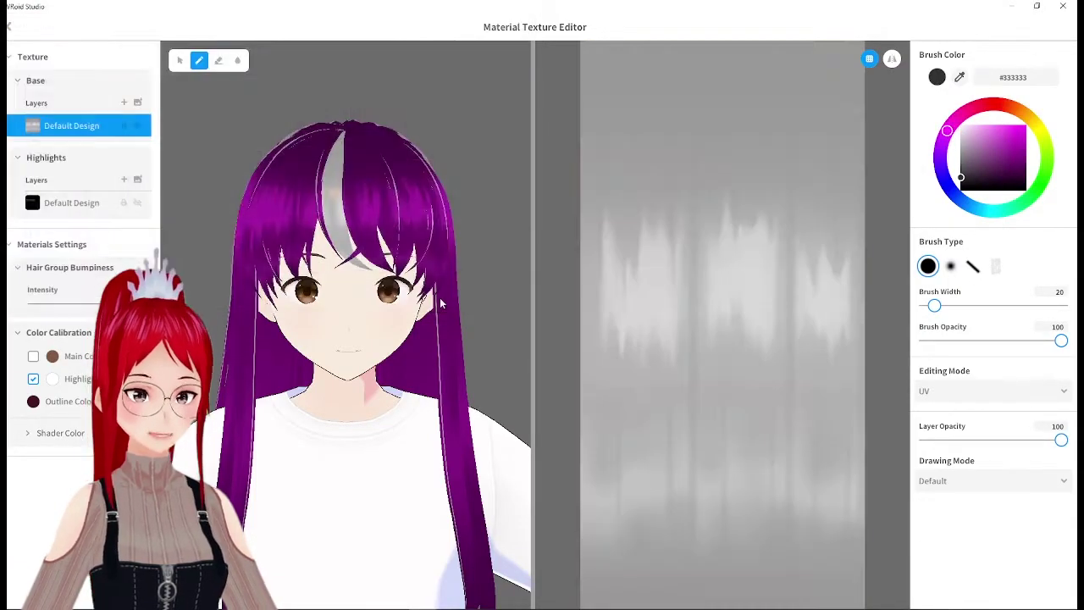
- Set the grayscale material's Main Color to red #FF0300 and enable it in Color Calibration
left_click(52, 356)
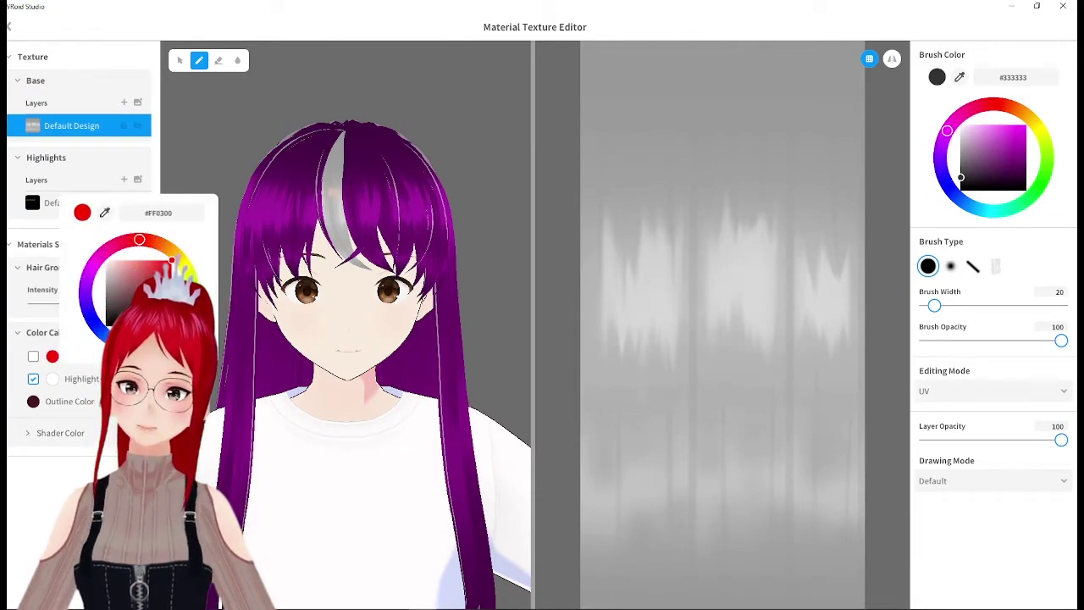
key("Escape")
left_click(34, 357)
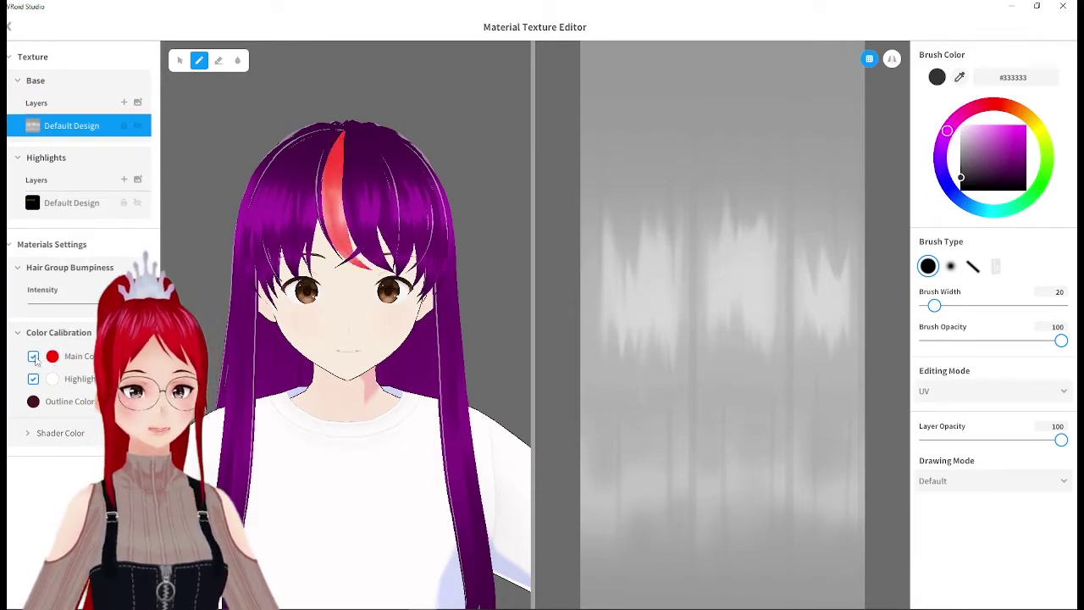
left_click(27, 432)
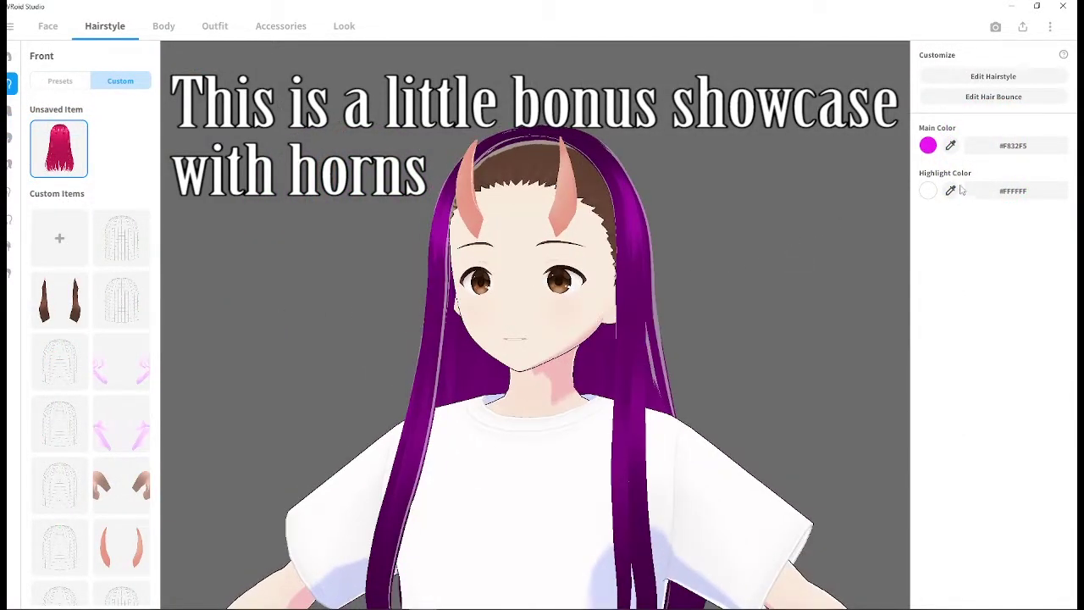
- Set the main color of the horned hairstyle to red #F84F32
left_click(929, 145)
left_click(895, 167)
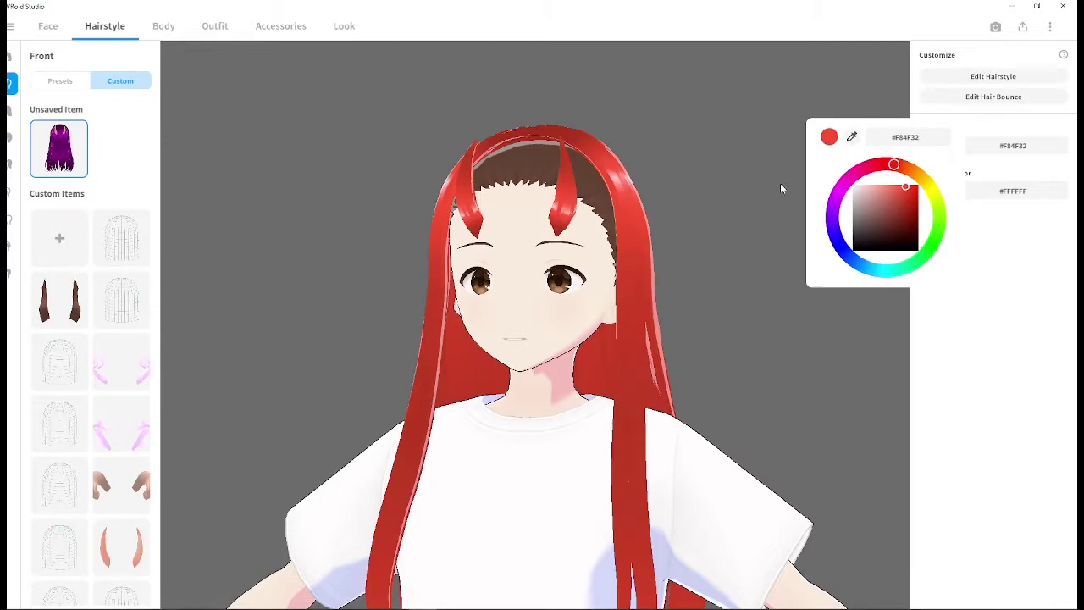
left_click(730, 175)
right_click_drag(730, 176, 710, 196)
left_click_drag(710, 199, 689, 195)
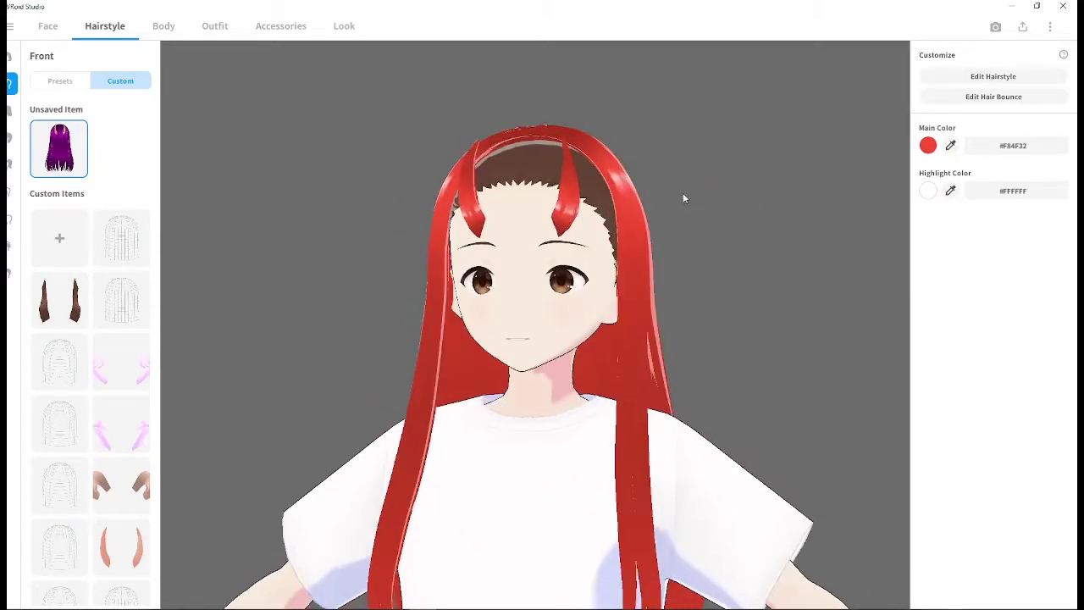
- Open the hairstyle for editing and examine which hair groups and materials the horns and back hair use
left_click(990, 82)
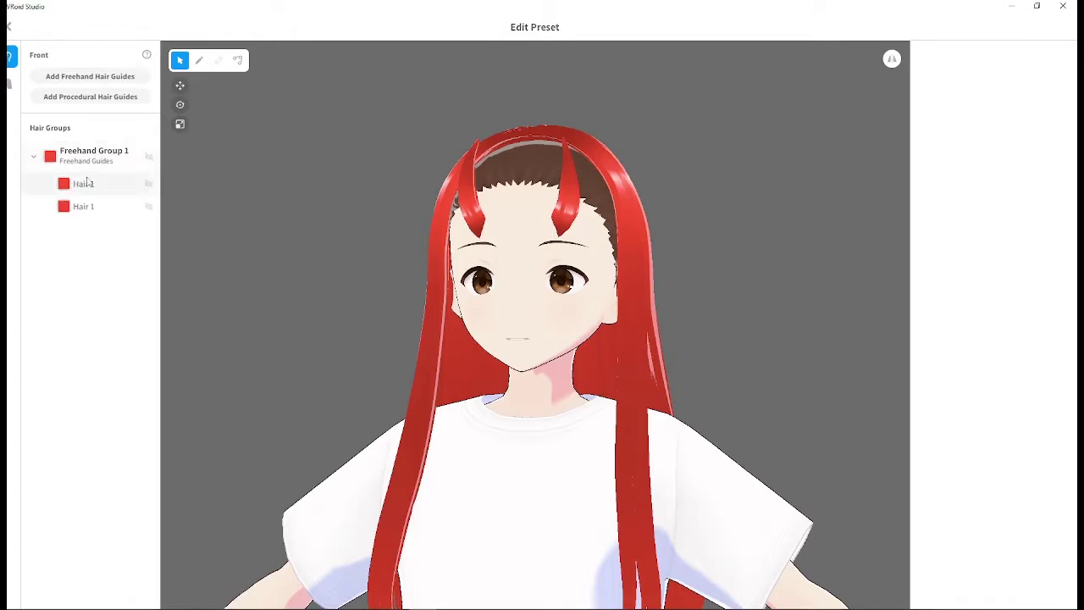
left_click(102, 194)
left_click(102, 209)
left_click(102, 193)
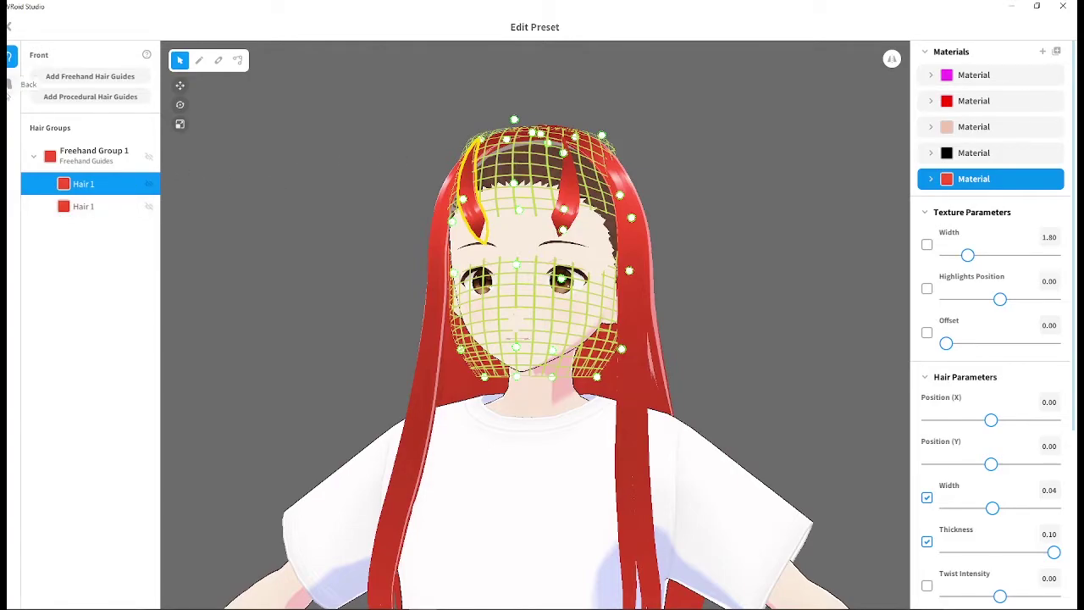
left_click(95, 161)
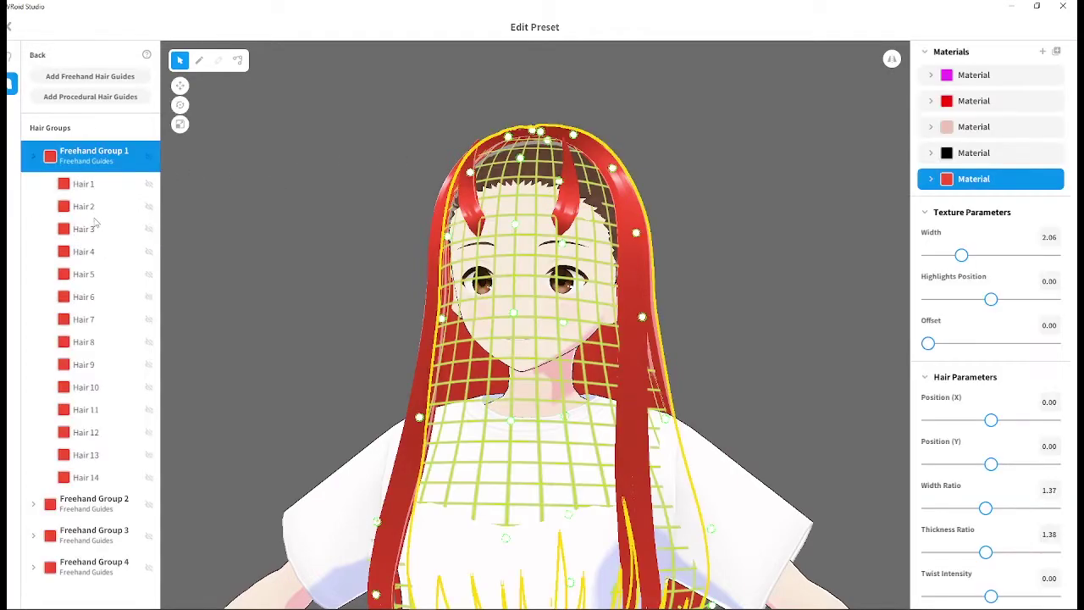
left_click(93, 182)
left_click(94, 157)
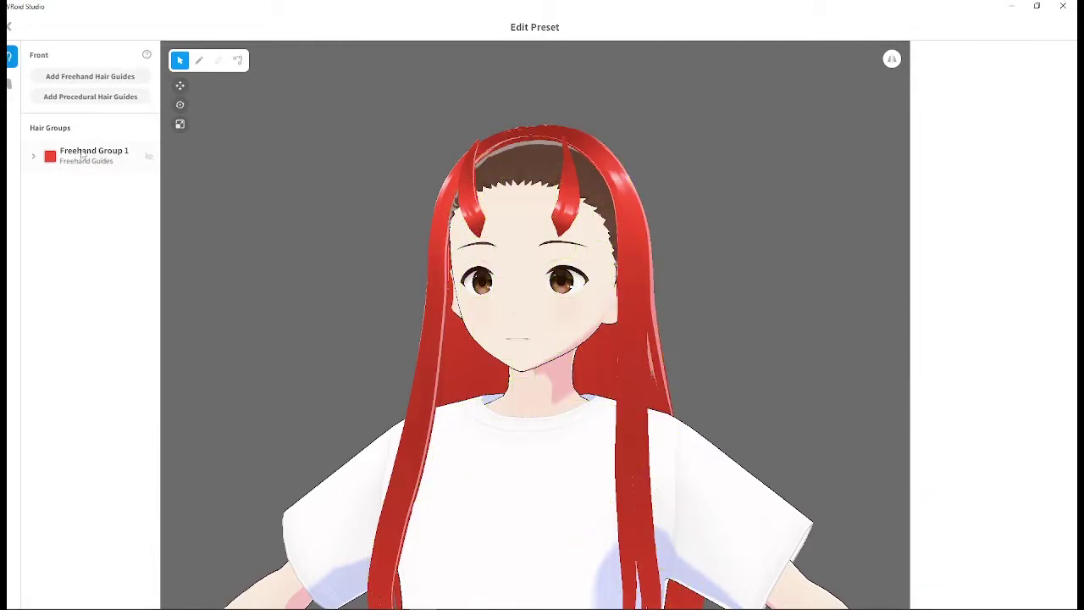
- Assign the pale pink material to the front Freehand Group 1 that forms the horns
left_click(94, 161)
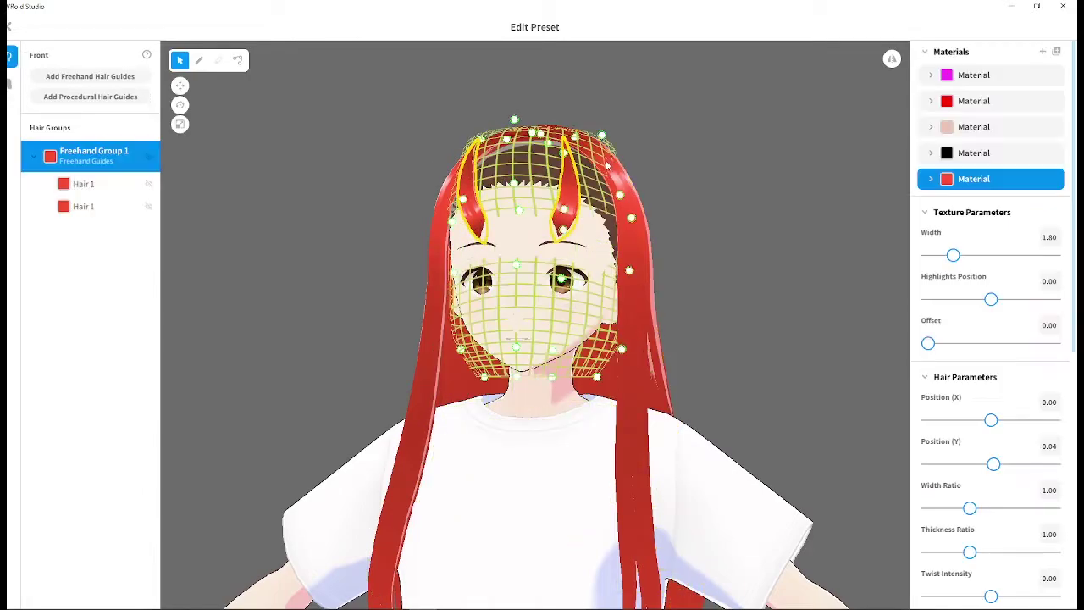
left_click(932, 127)
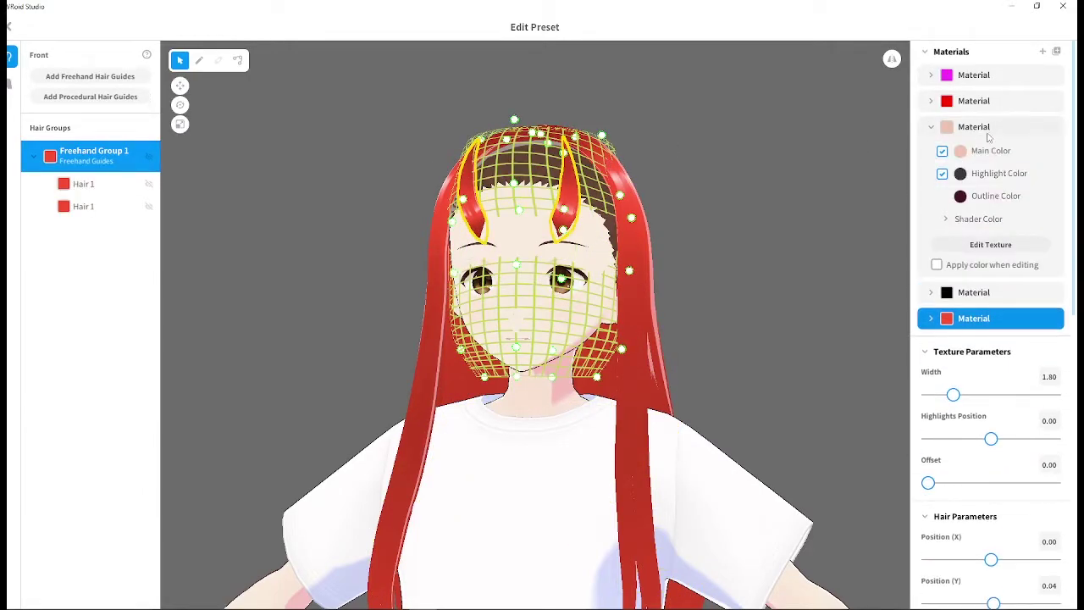
left_click(987, 132)
left_click(601, 164)
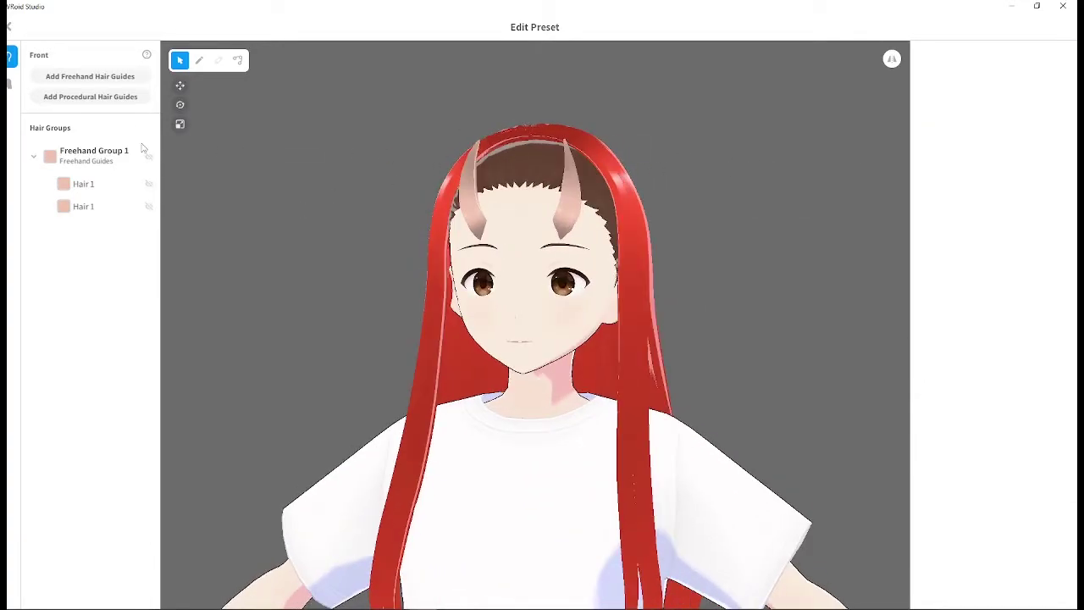
- Assign the magenta material to Freehand Group 1 and Freehand Group 2 of the back hair
left_click(8, 85)
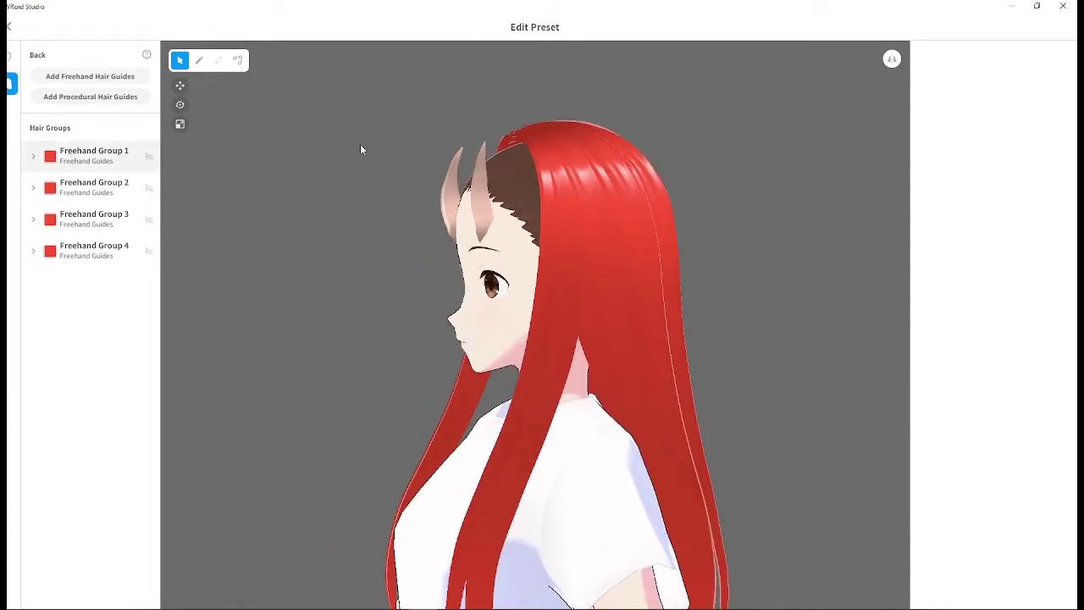
left_click(543, 180)
left_click(966, 79)
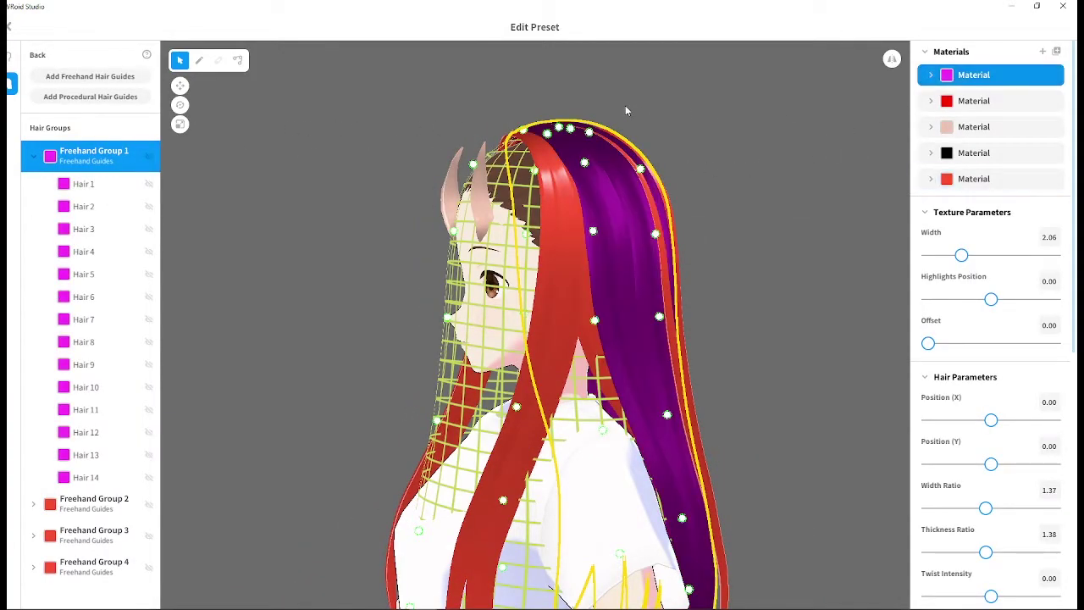
right_click_drag(625, 111, 736, 109)
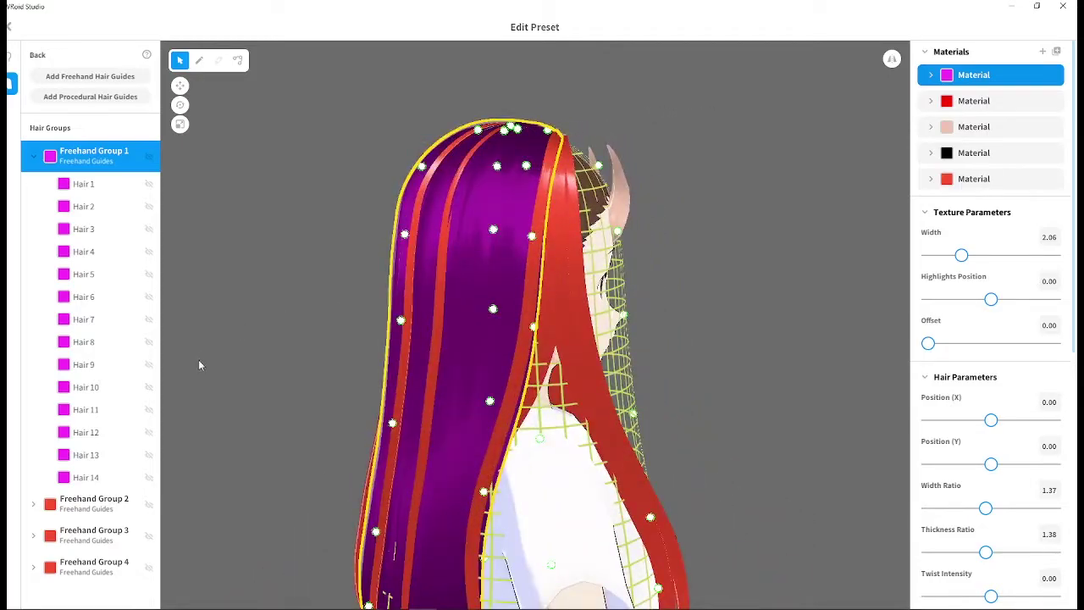
left_click(95, 501)
left_click(1022, 78)
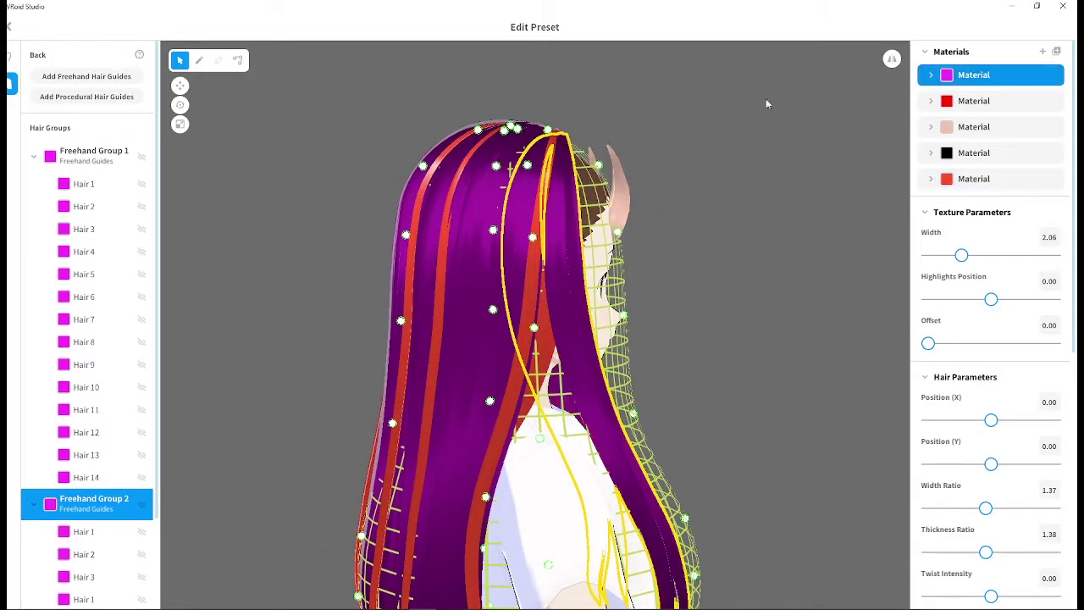
mouse_move(763, 99)
right_mouse_down()
mouse_move(646, 91)
mouse_move(259, 416)
right_mouse_up()
- Assign the magenta material to Freehand Group 3 and Freehand Group 4 of the back hair
scroll(85, 474, "down", 3)
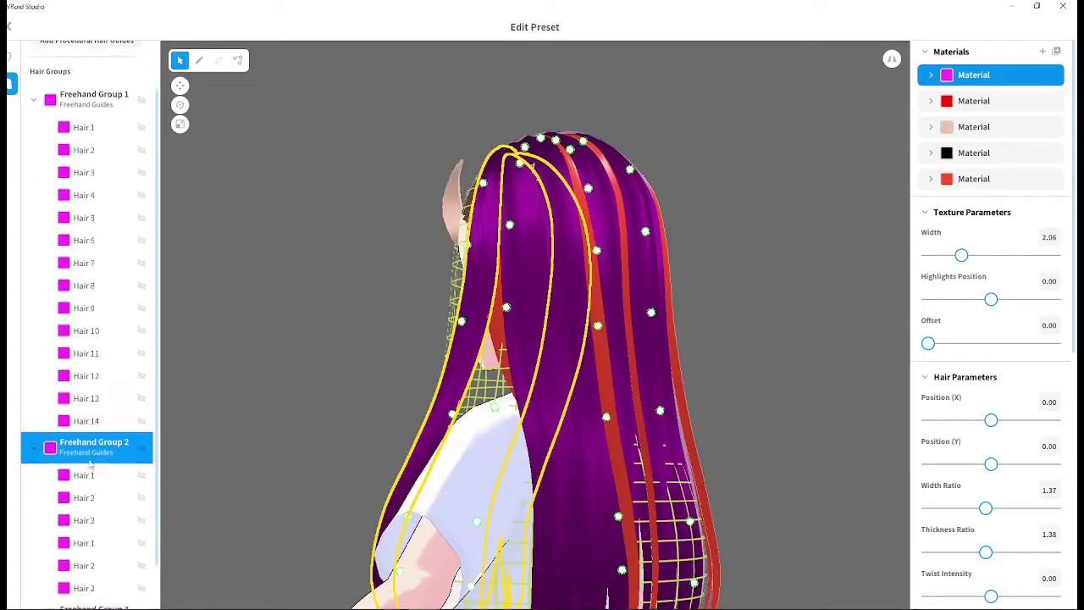
left_click(89, 561)
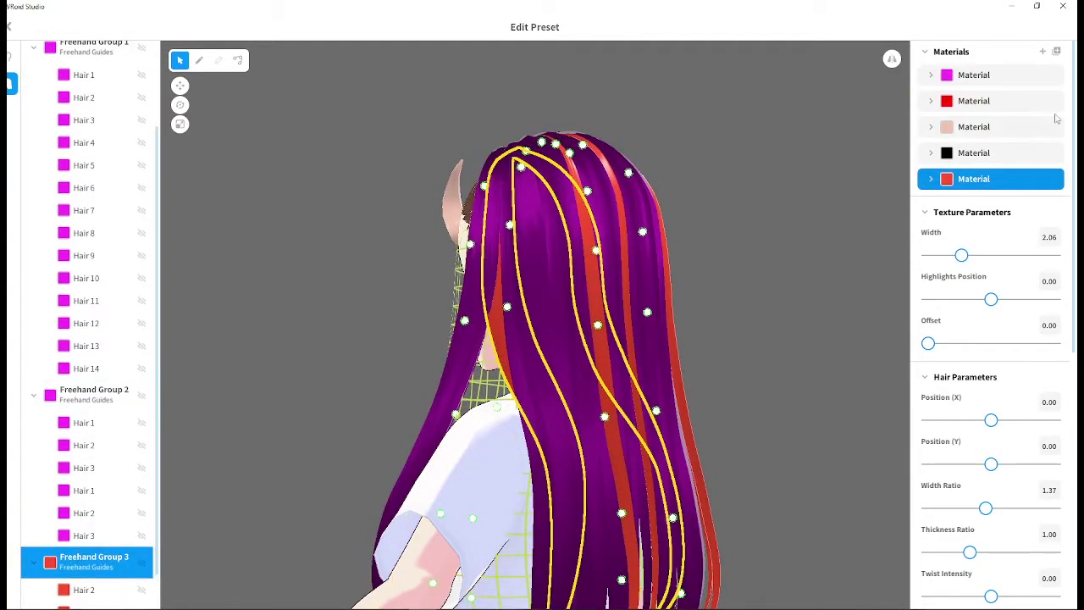
left_click(1020, 78)
right_click_drag(706, 106, 715, 206)
scroll(127, 496, "down", 1)
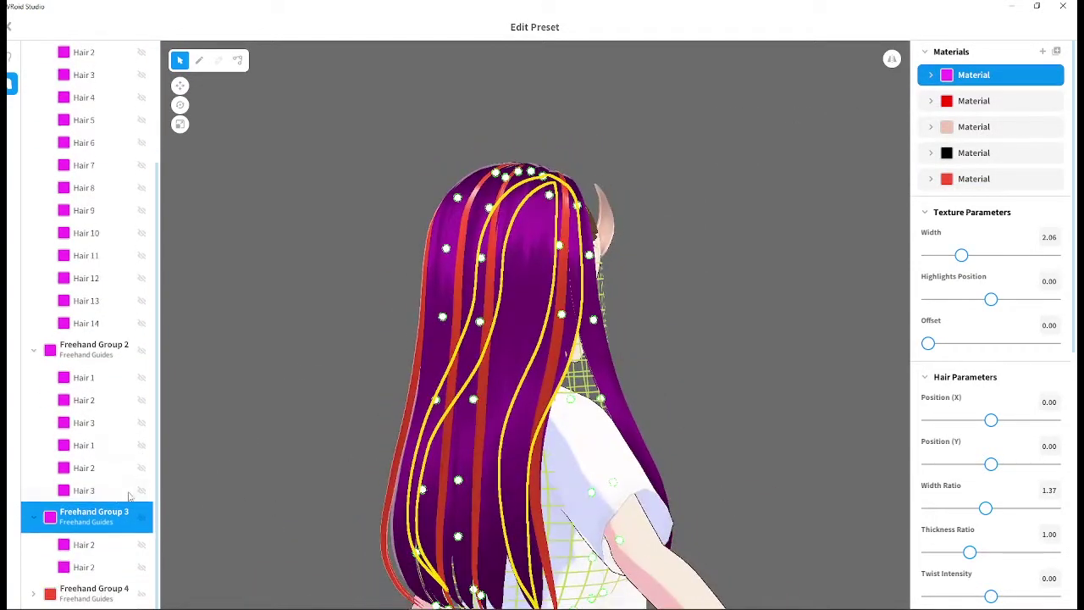
left_click(100, 590)
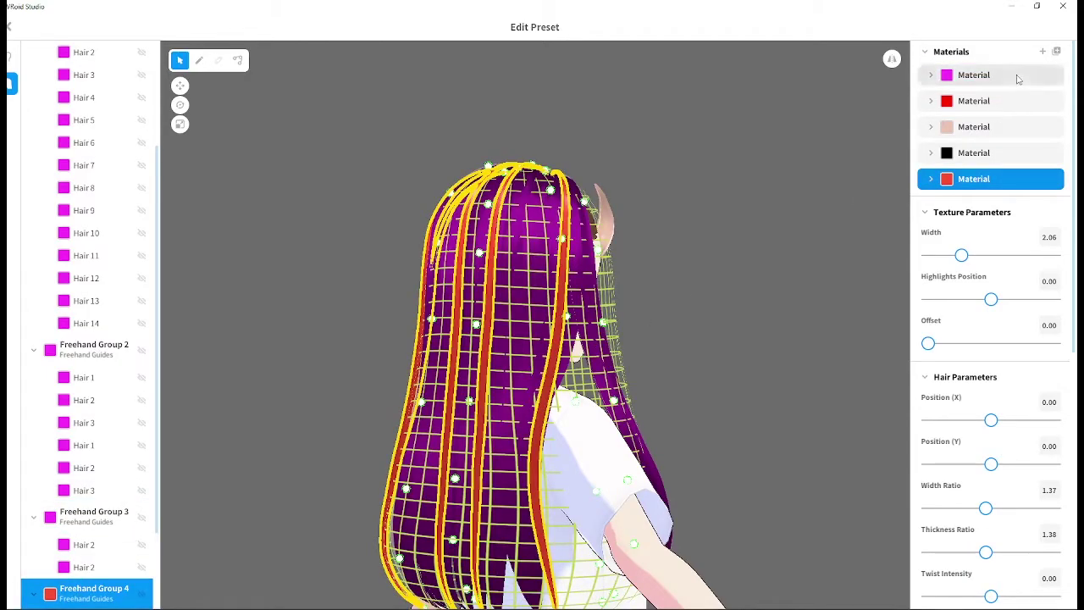
left_click(1018, 78)
right_click_drag(699, 126, 677, 135)
left_click(766, 130)
right_click_drag(766, 129, 310, 451)
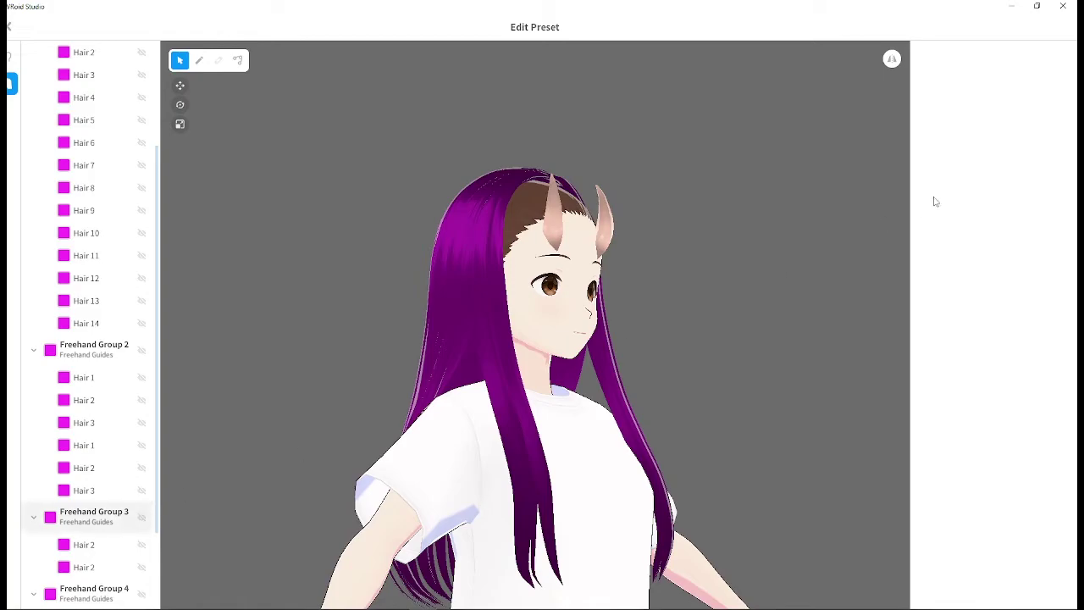
left_click(985, 102)
mouse_move(600, 125)
right_mouse_down()
mouse_move(649, 127)
mouse_move(554, 124)
right_mouse_up()
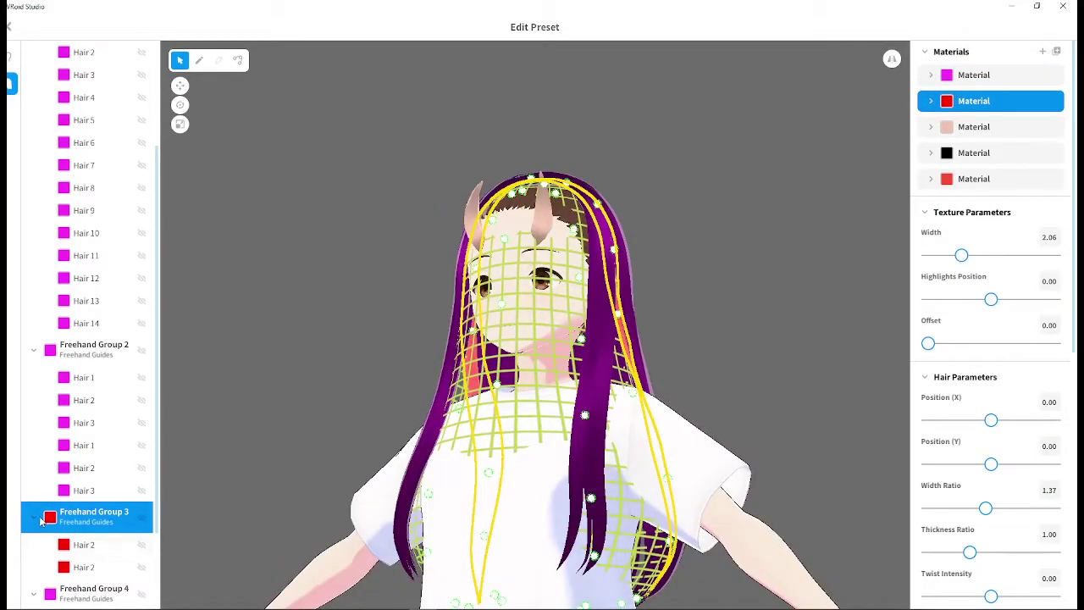
left_click(1006, 79)
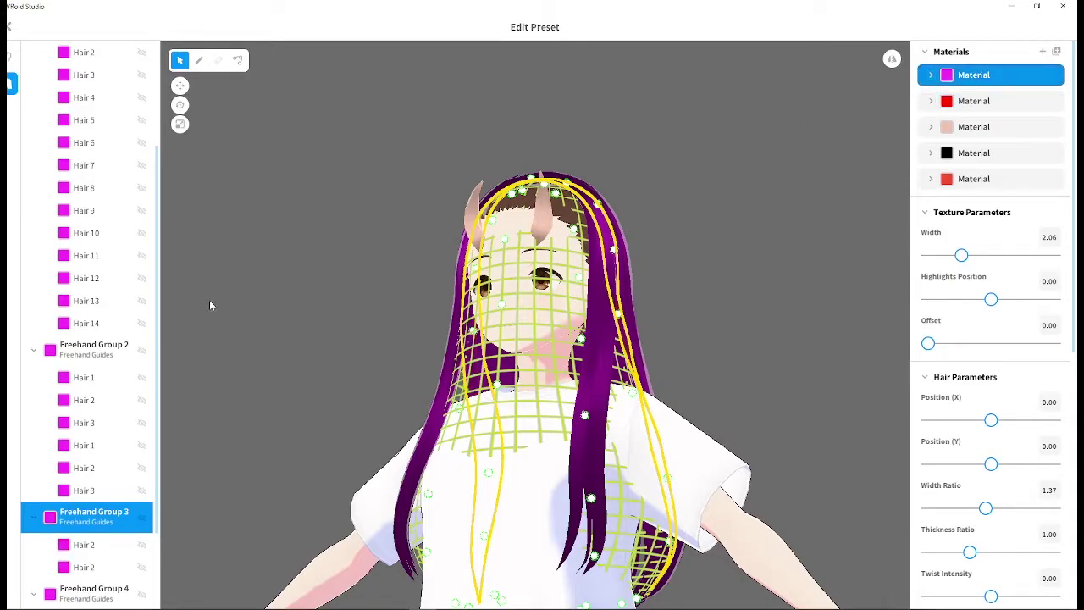
- Assign the bright red material to the back hair's Freehand Group 2 to color the face-framing strands, and check them from the front
left_click(89, 351)
left_click(998, 105)
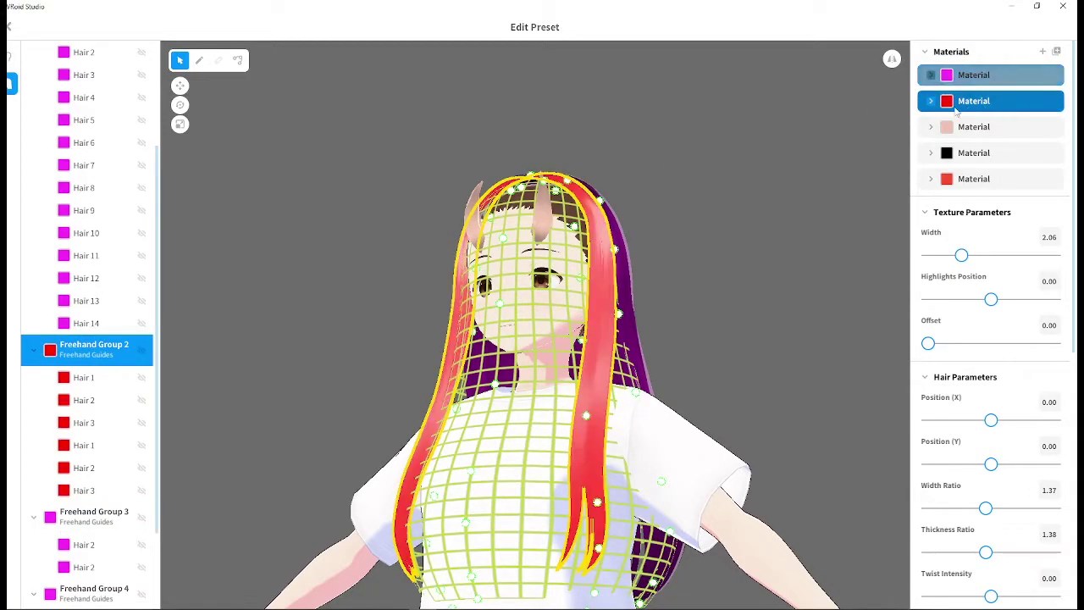
right_click_drag(703, 115, 657, 118)
left_click(729, 133)
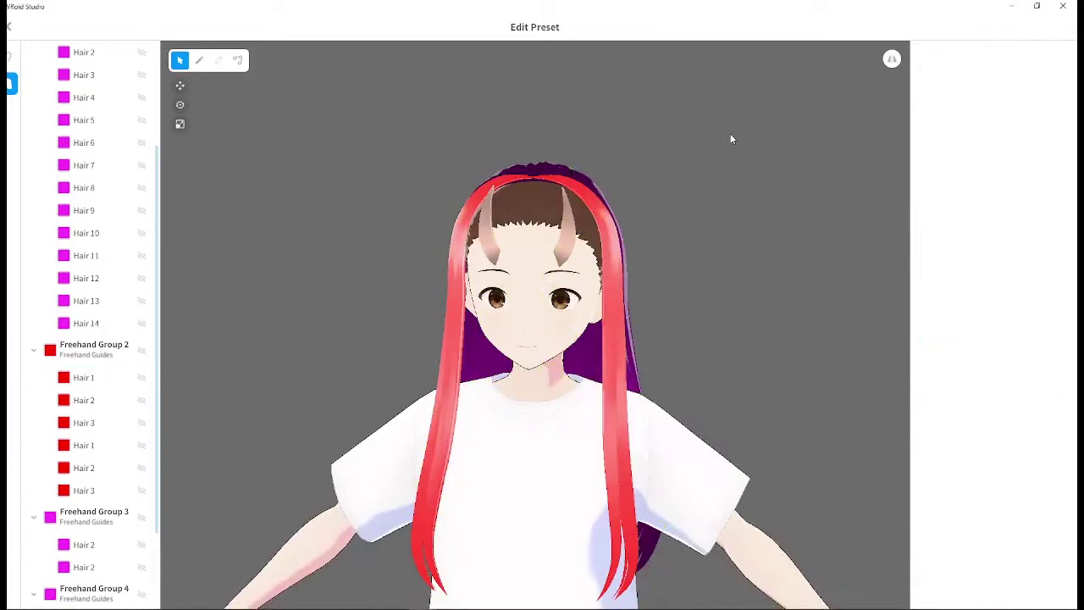
mouse_move(729, 133)
right_mouse_down()
mouse_move(788, 128)
mouse_move(660, 127)
mouse_move(731, 138)
mouse_move(716, 138)
right_mouse_up()
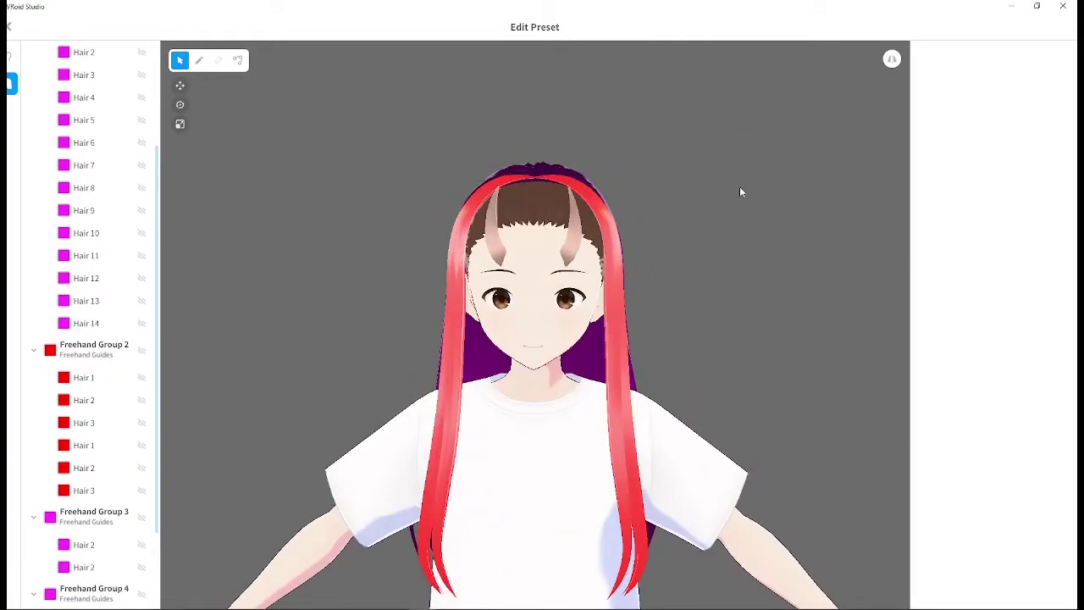
right_click_drag(741, 192, 708, 183)
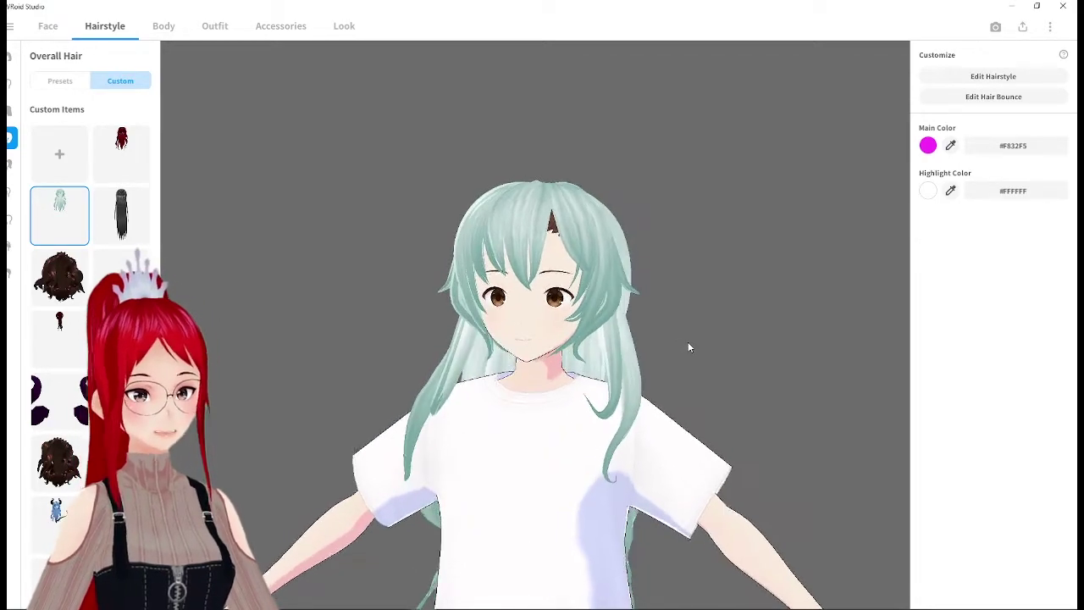
- Add a new material to the teal overall hairstyle
mouse_move(689, 347)
left_mouse_down()
mouse_move(776, 346)
mouse_move(690, 347)
left_mouse_up()
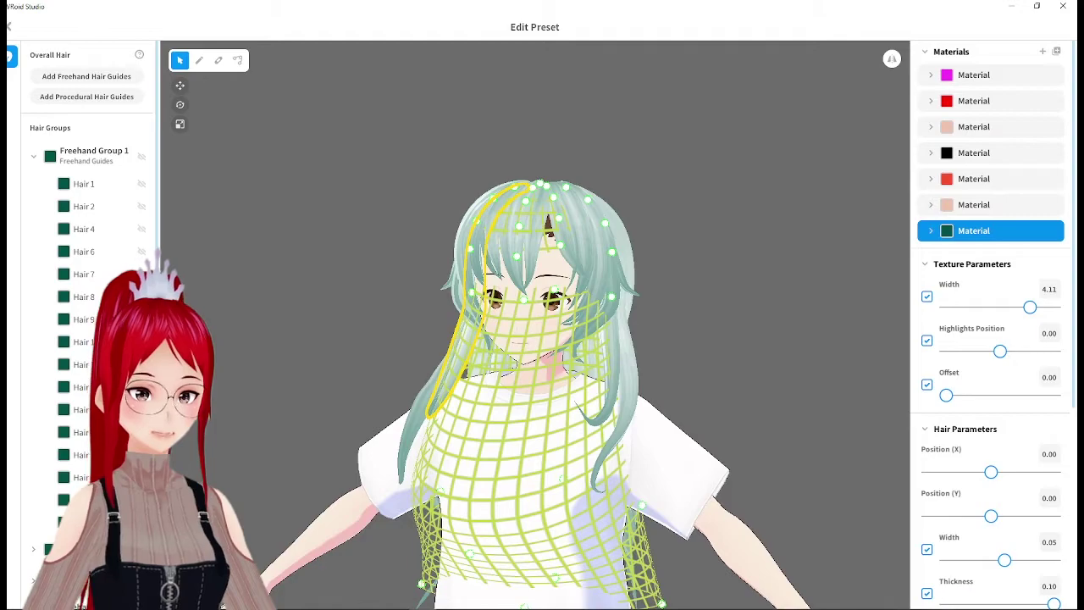
left_click_drag(839, 325, 842, 299)
left_click(1042, 51)
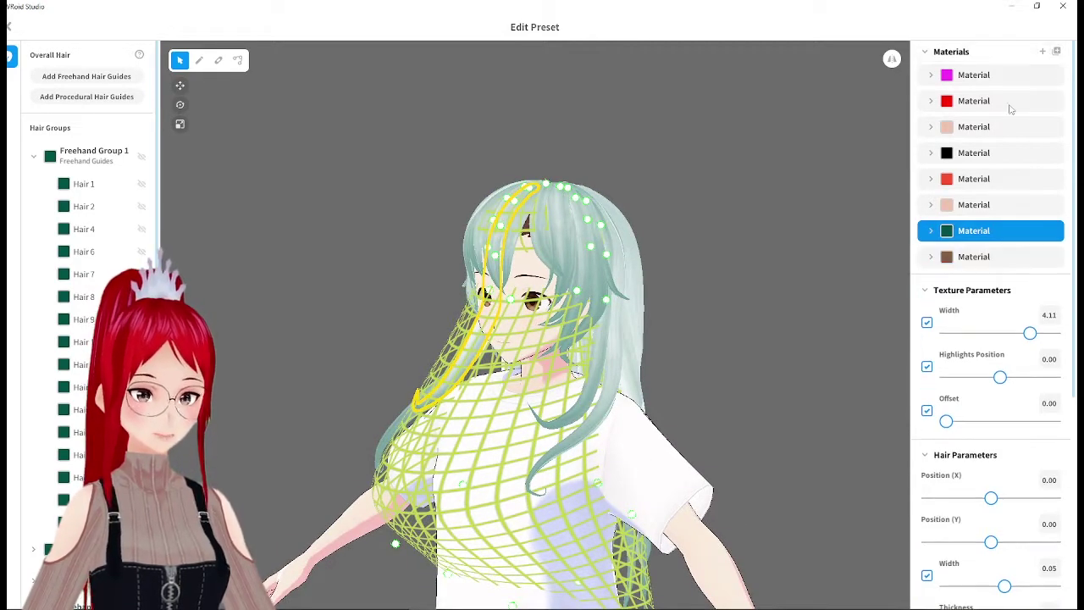
- Import both_b_w.png from the Hair textures folder as the base texture of the new brown material
mouse_move(603, 166)
left_mouse_down()
mouse_move(652, 162)
mouse_move(610, 158)
mouse_move(612, 180)
left_mouse_up()
left_click(974, 257)
left_click(993, 378)
right_click(84, 127)
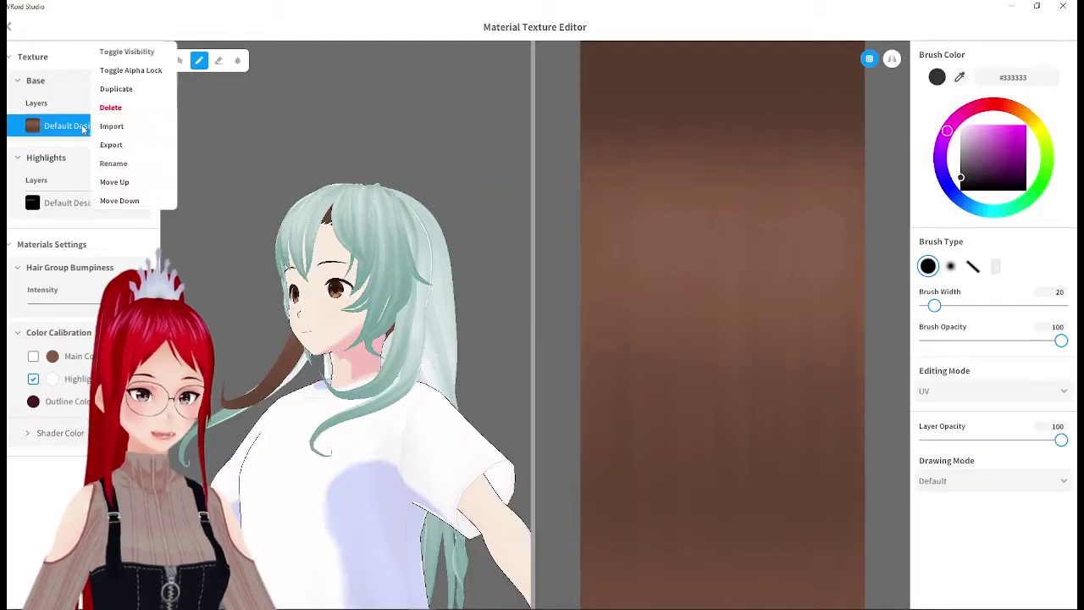
left_click(117, 126)
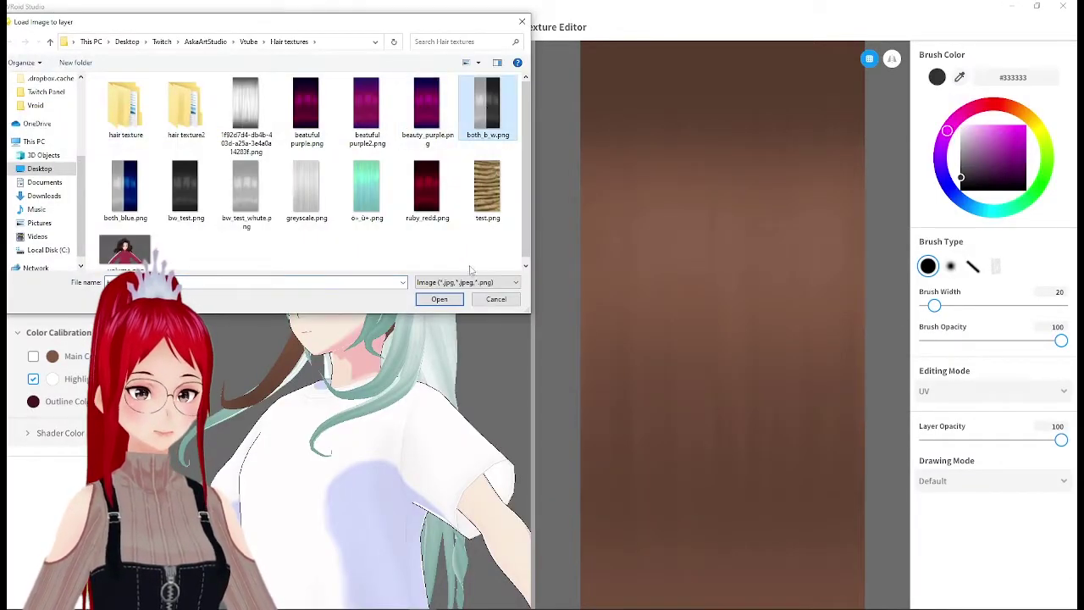
left_click(445, 298)
- Set the black-and-white textured material's main color to a deep blue and return to the hair editor
right_click_drag(495, 190, 454, 194)
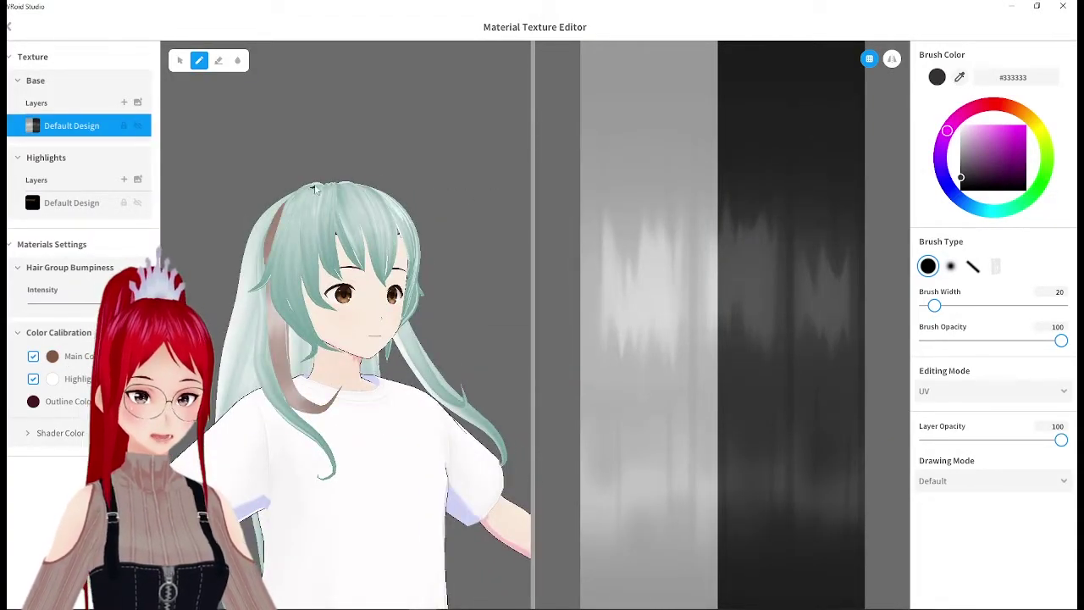
right_click_drag(316, 188, 237, 189)
left_click(53, 357)
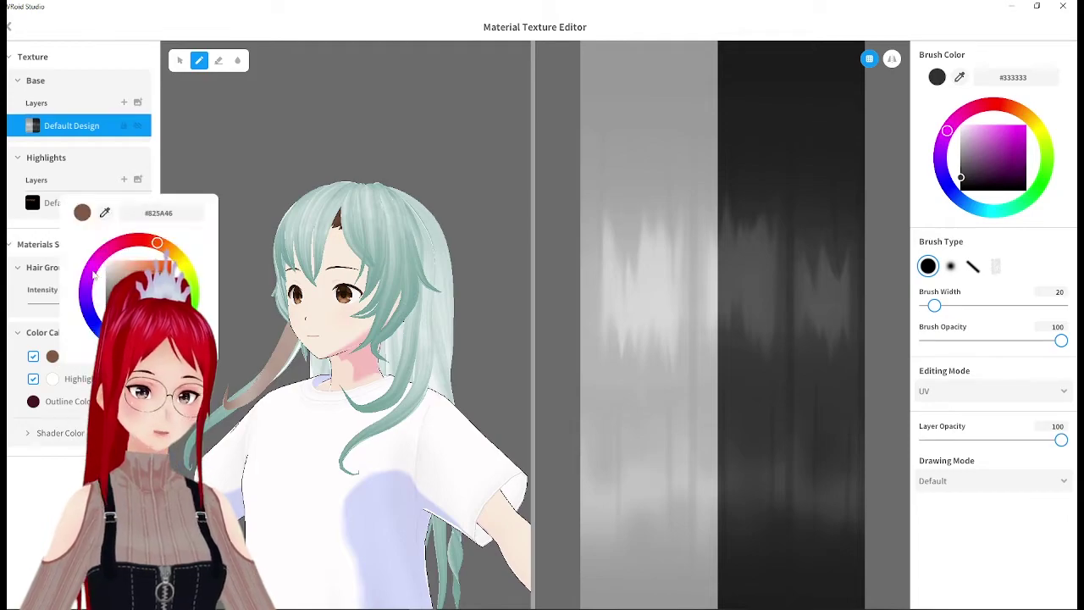
left_click(91, 317)
left_click_drag(140, 291, 172, 276)
right_click_drag(237, 211, 331, 212)
left_click(10, 54)
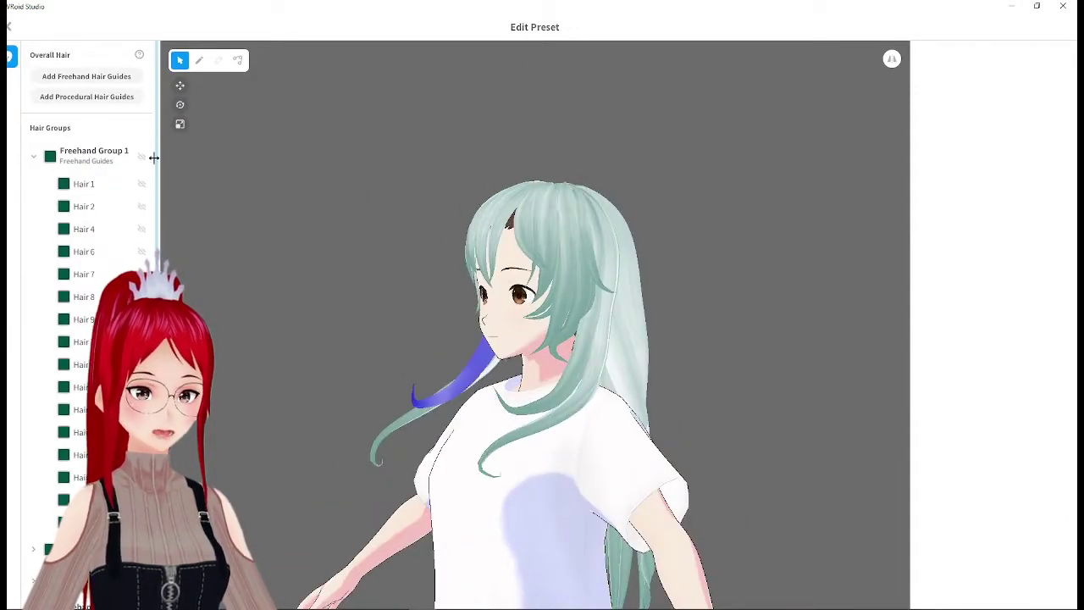
- Shift the blue strand's texture Offset to about 0.88 and inspect its two-tone coloring from several angles
scroll(154, 158, "down", 3)
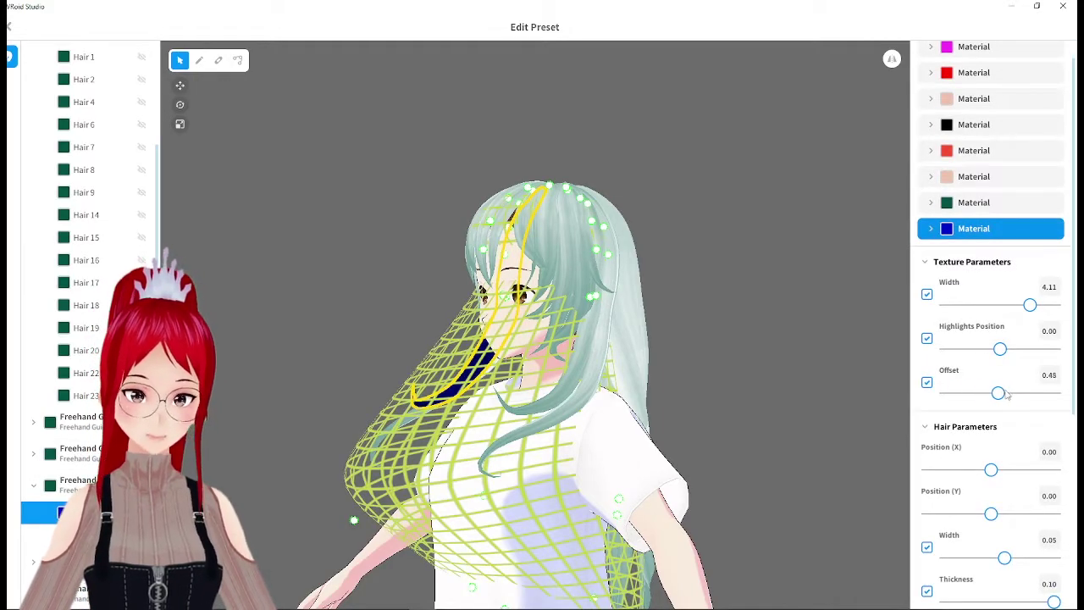
left_click_drag(999, 393, 1002, 393)
right_click_drag(661, 237, 906, 245)
left_click_drag(1029, 400, 1050, 402)
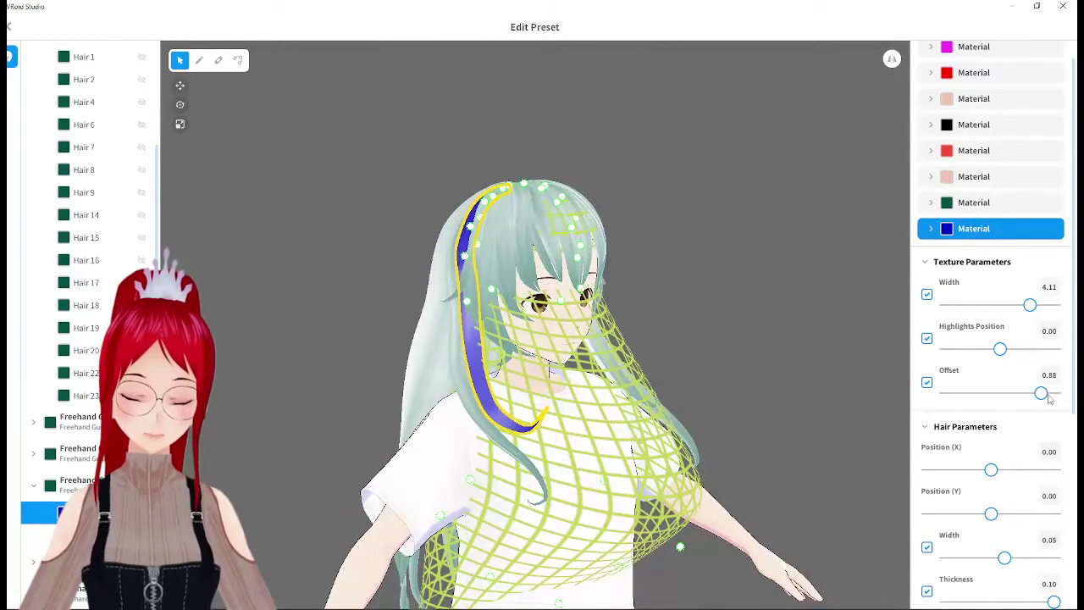
right_click_drag(762, 282, 725, 259)
left_click(712, 271)
mouse_move(725, 258)
left_mouse_down()
mouse_move(774, 259)
mouse_move(697, 256)
mouse_move(736, 256)
left_mouse_up()
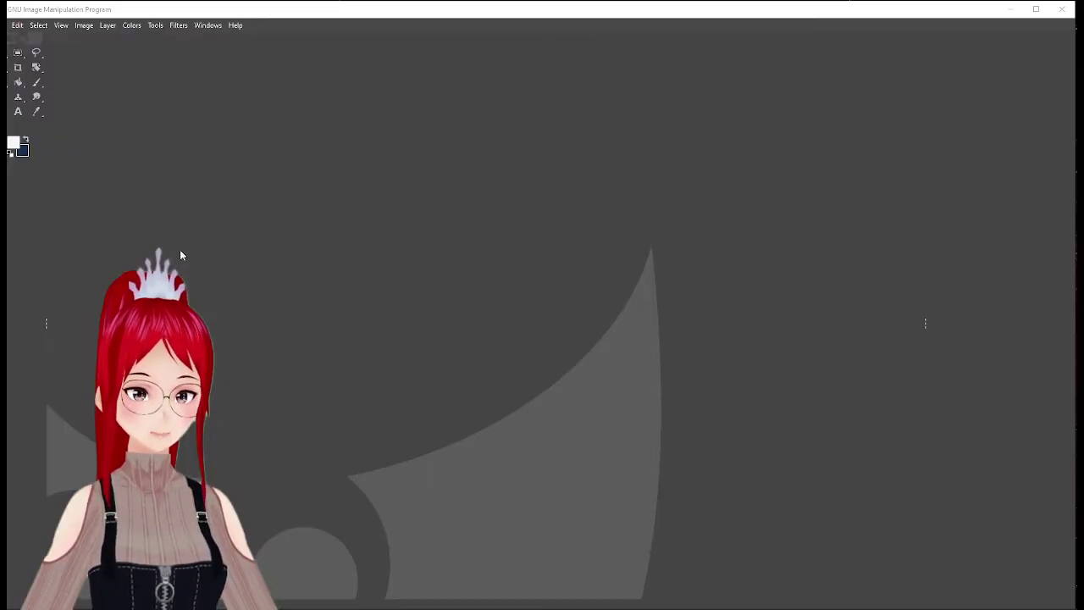
- Switch to GIMP and open the ruby_redd.png hair texture
key("ctrl+o")
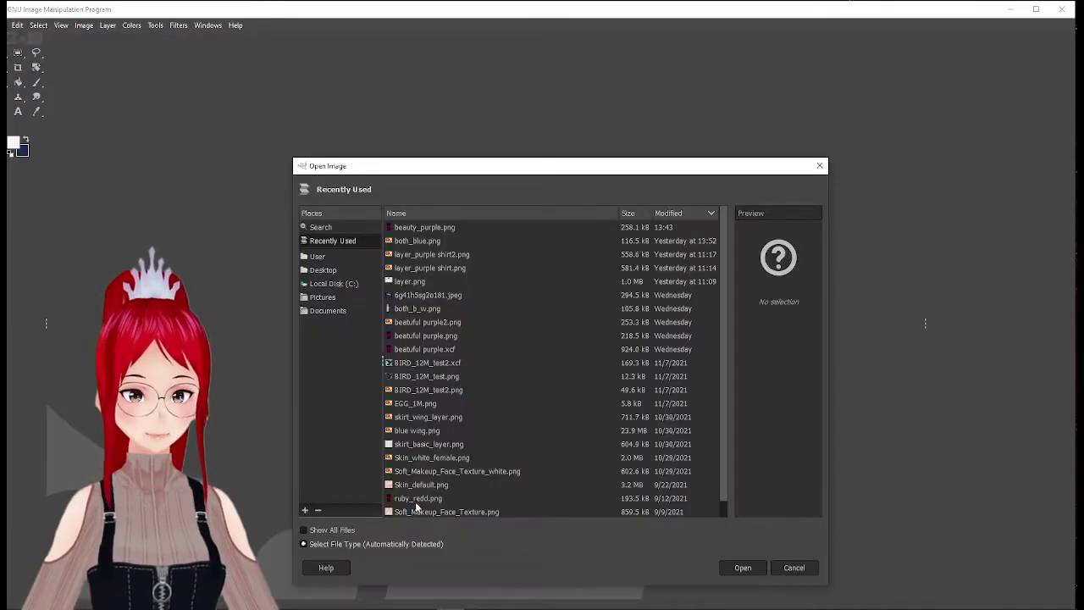
left_click(417, 499)
left_click(739, 566)
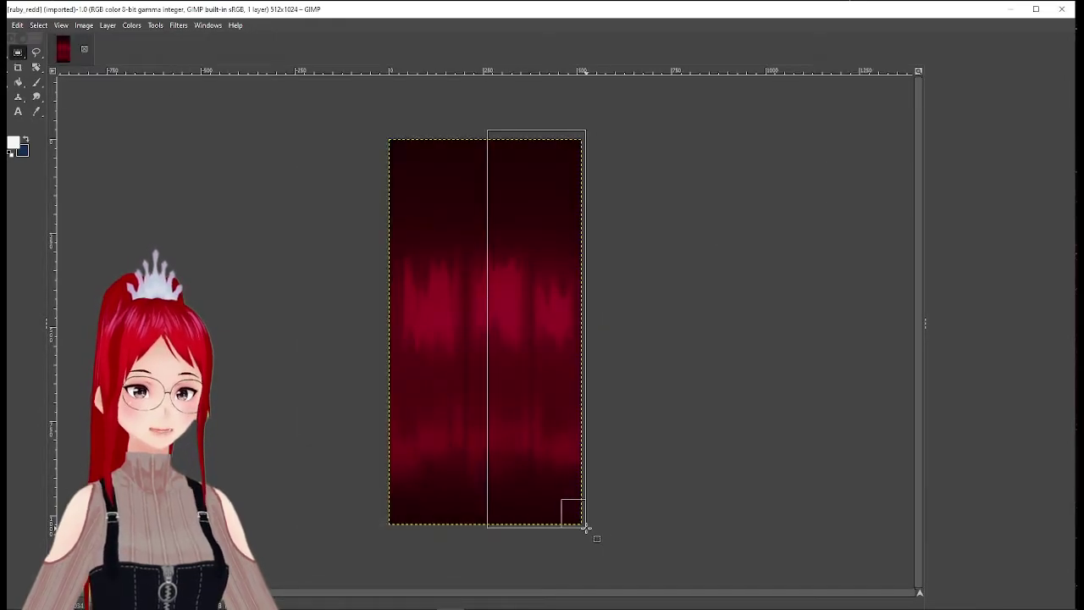
- Cut and paste the right half of the red texture, then recolor it blue with Color Balance, raising the yellow-blue level to 100
left_click_drag(482, 115, 583, 532)
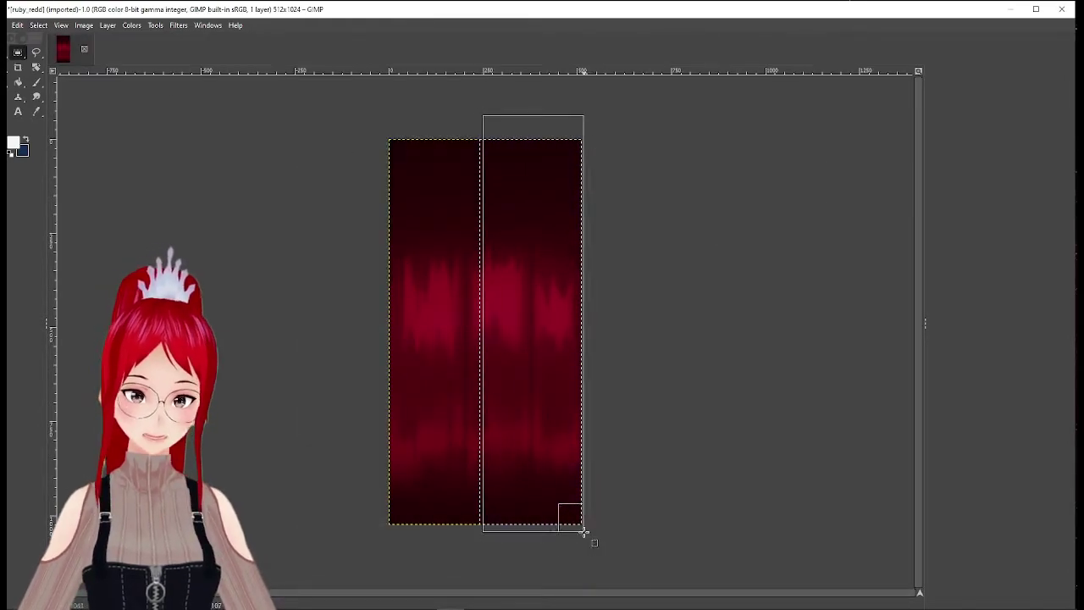
key("ctrl+x")
key("ctrl+v")
left_click(131, 24)
left_click(165, 41)
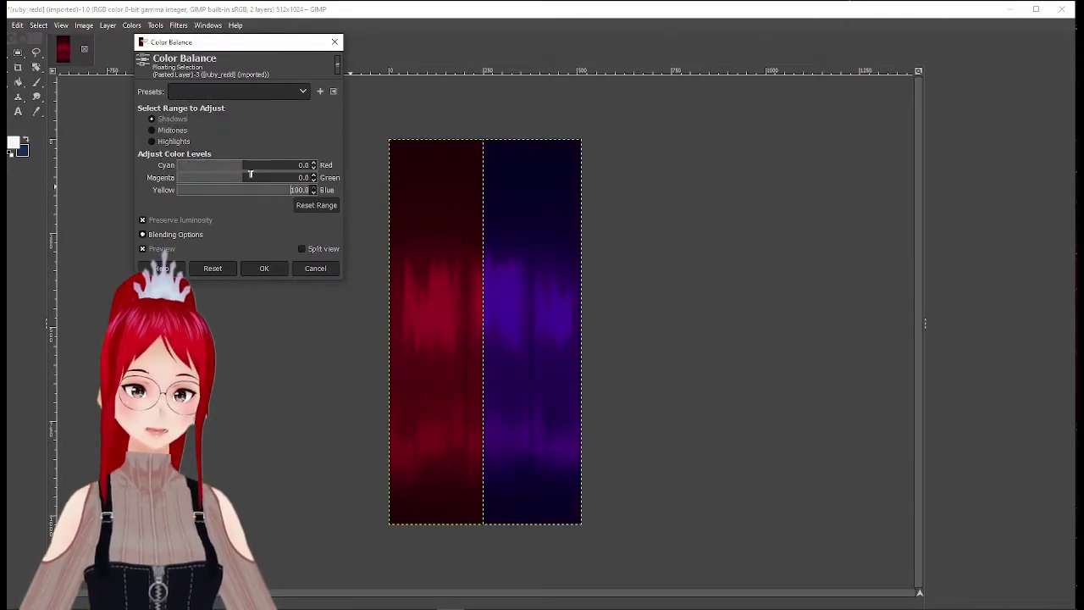
left_click(264, 268)
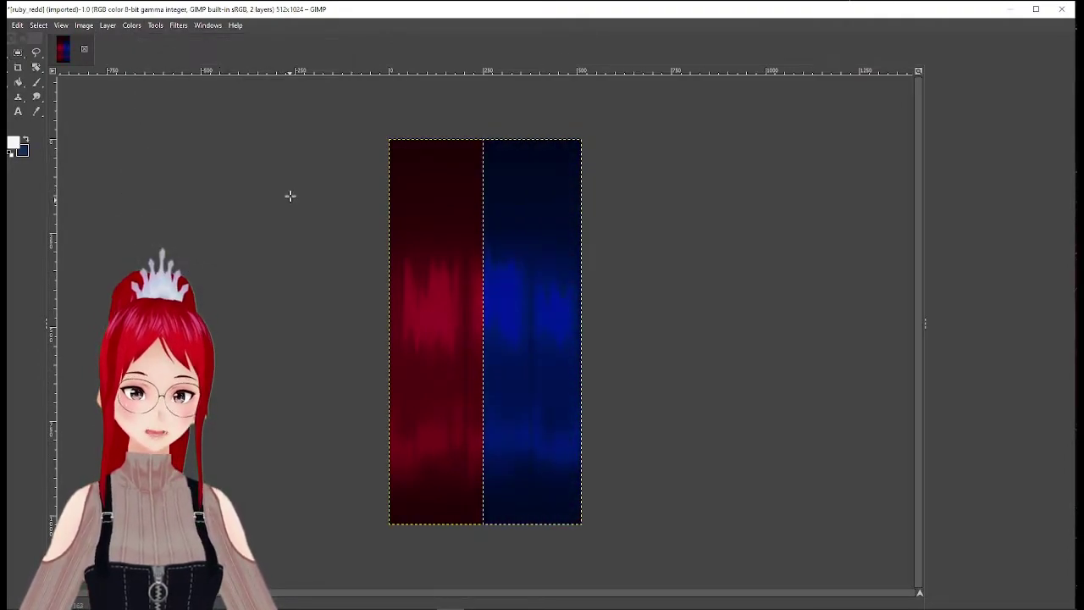
- Export the red-and-blue texture as blue_redd.png in the Hair textures folder
left_click(7, 25)
left_click(34, 201)
left_click(85, 44)
type("blue_redd.png")
key("Return")
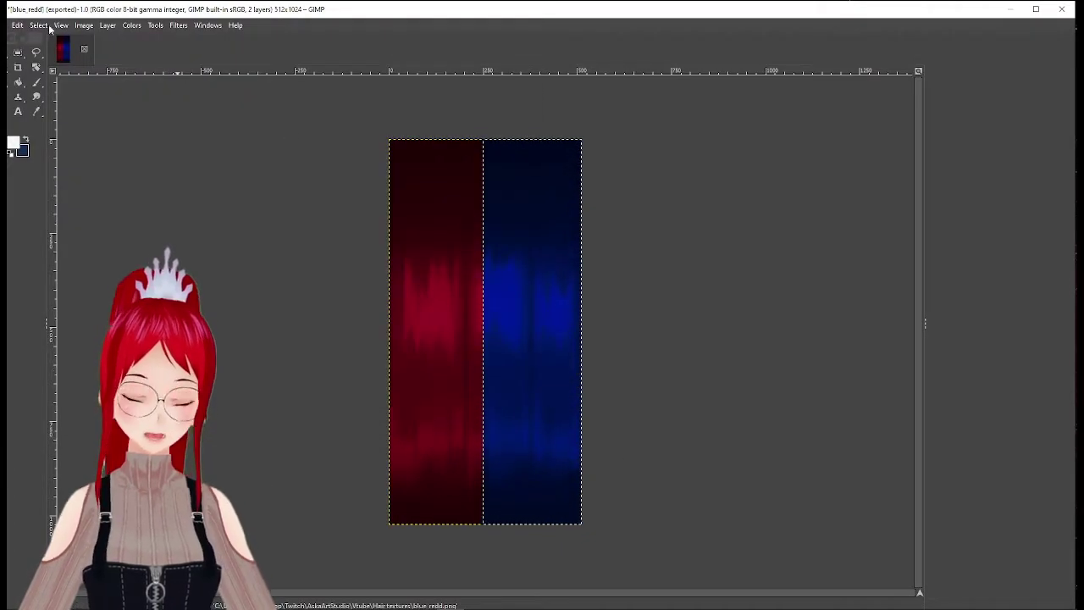
- Close the red-and-blue texture and open both_b_w.png
key("alt+f")
left_click(20, 320)
key("ctrl+o")
left_click(418, 379)
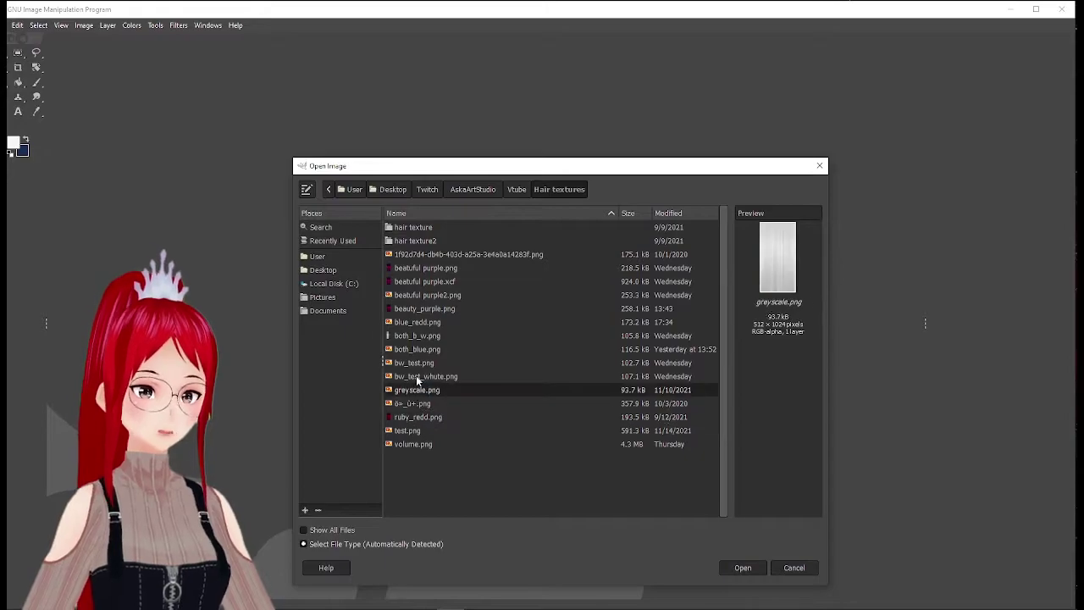
left_click(416, 335)
left_click(743, 567)
- Cut and paste the black half of the texture, then recolor it blue with Color Balance on the shadows and midtones
left_click_drag(483, 126, 573, 503)
key("ctrl+x")
key("ctrl+v")
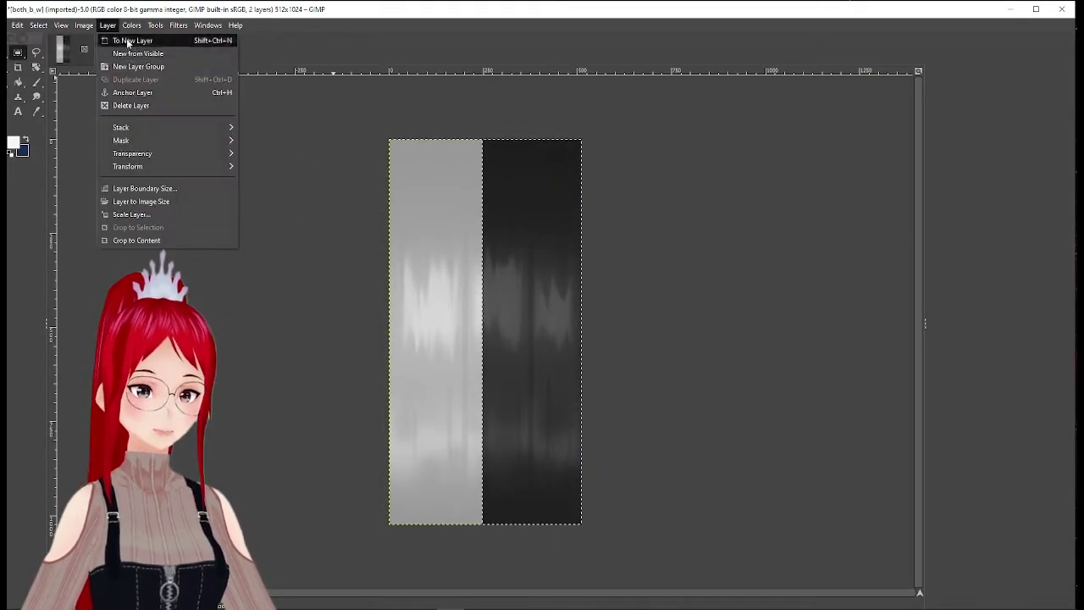
left_click(132, 24)
left_click(146, 44)
left_click(152, 119)
left_click_drag(242, 188, 307, 190)
left_click(152, 130)
left_click(264, 268)
- Export the white-and-blue texture under a new PNG name in the Hair textures folder
left_click(17, 24)
mouse_move(7, 25)
left_click(74, 195)
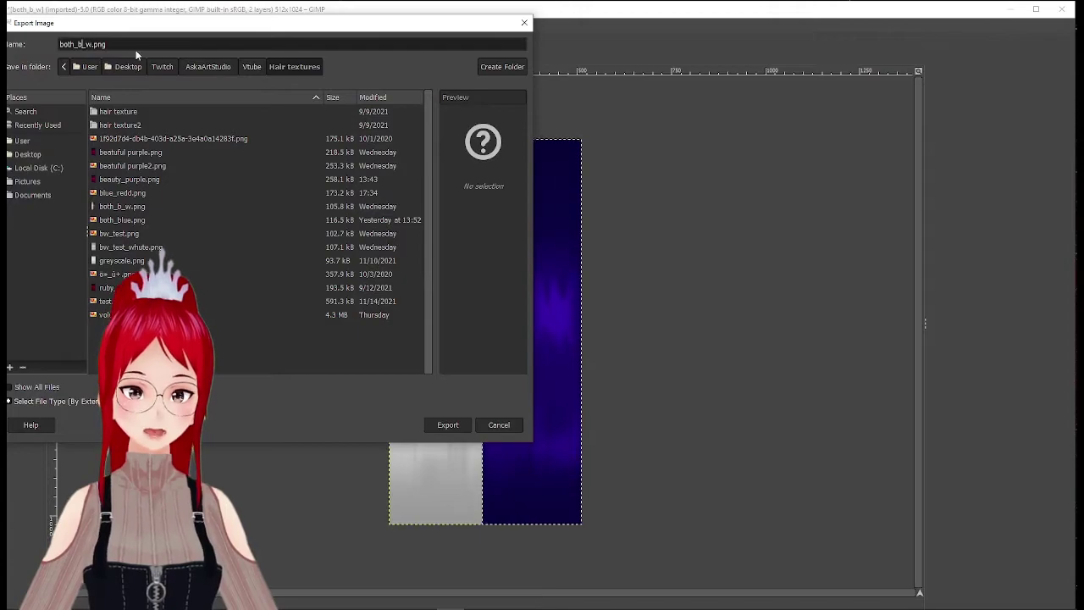
type("lur")
key("Return")
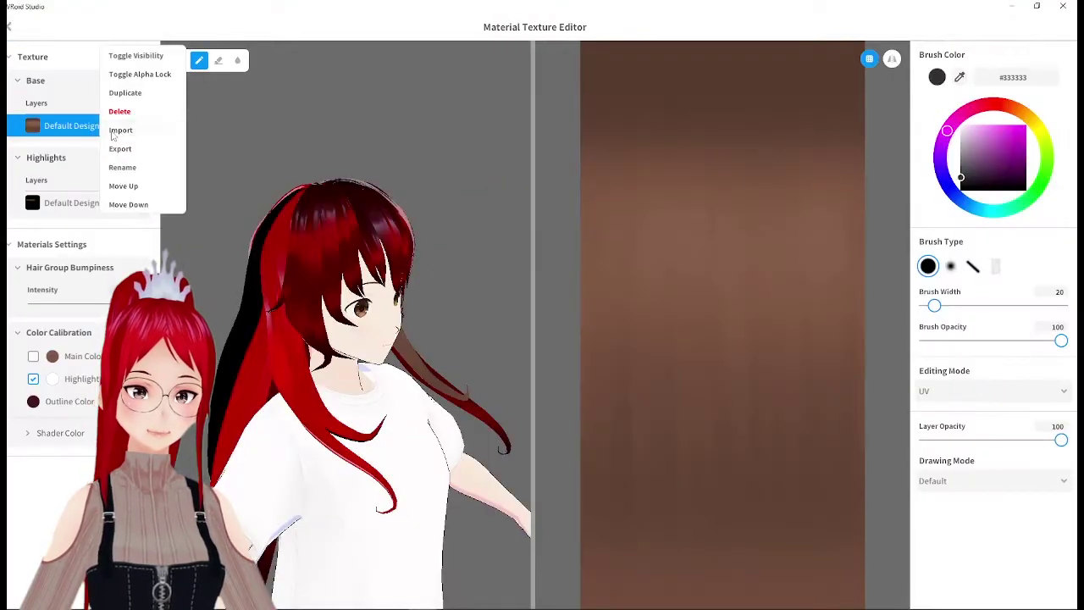
- Switch to VRoid Studio and import the white-and-blue texture as the base texture of the red hairstyle's brown material
left_click(136, 127)
double_click(249, 181)
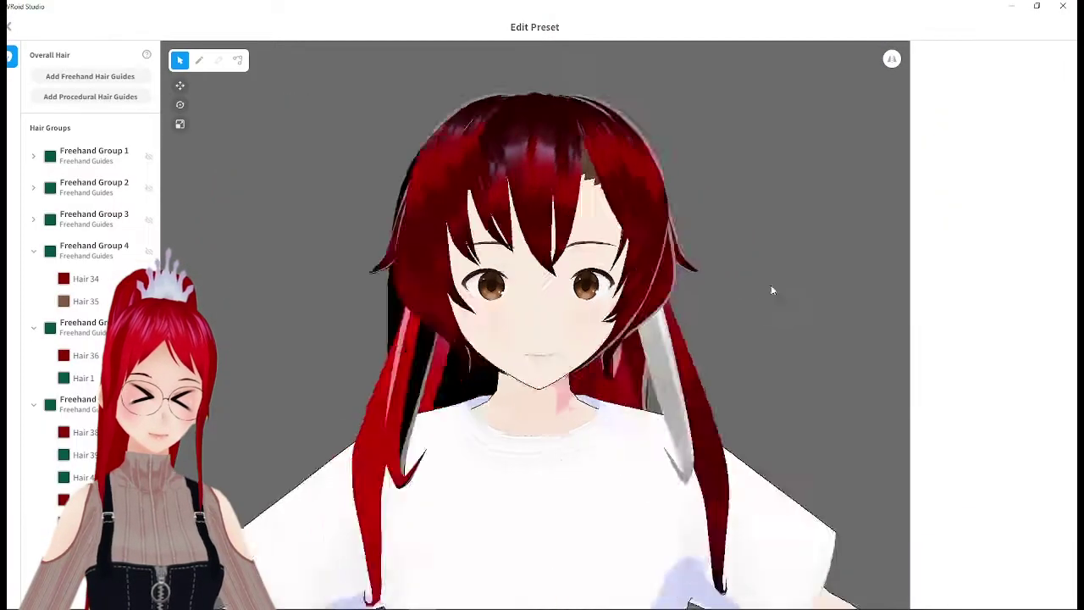
right_click_drag(771, 284, 754, 346)
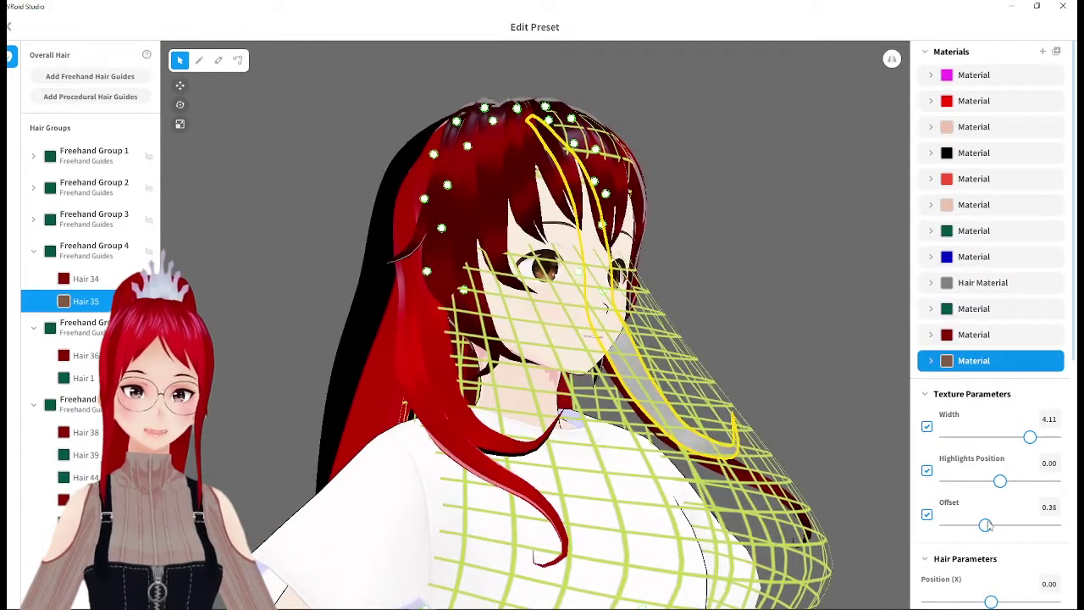
- Shift the texture Offset of the white-and-blue face-framing strand to about 0.87, and check both strand sides
left_click_drag(987, 525, 994, 525)
right_click_drag(889, 356, 826, 347)
left_click_drag(995, 525, 1038, 524)
key("Escape")
left_click(670, 366)
right_click_drag(826, 348, 759, 344)
left_click_drag(1038, 524, 1053, 523)
left_click(803, 308)
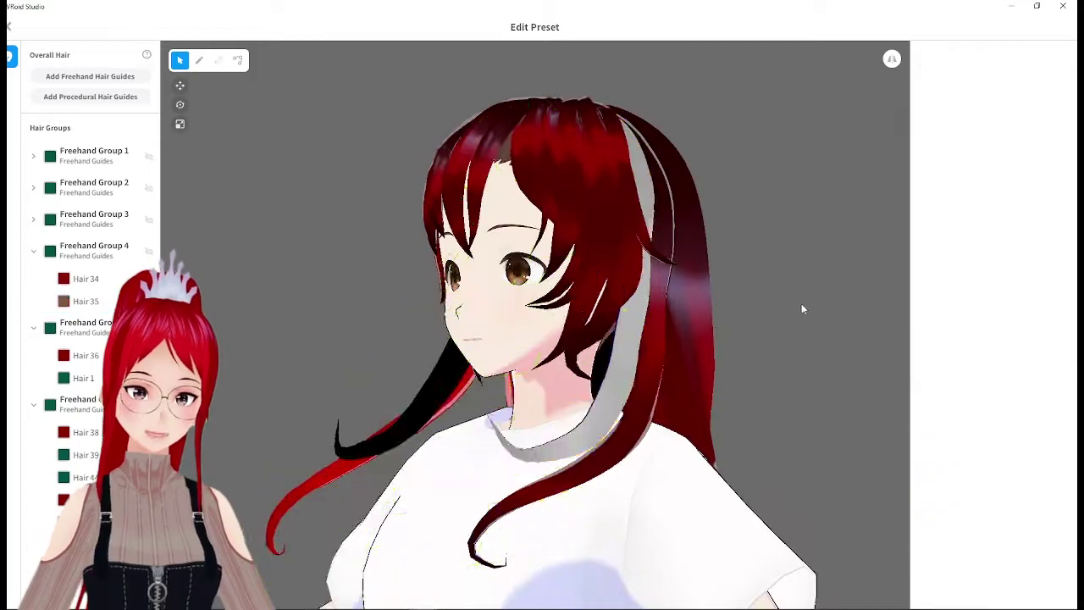
right_click_drag(802, 304, 757, 305)
- Change the strand material's main color to dark red and use blue_redd.png as its base texture
left_click(581, 103)
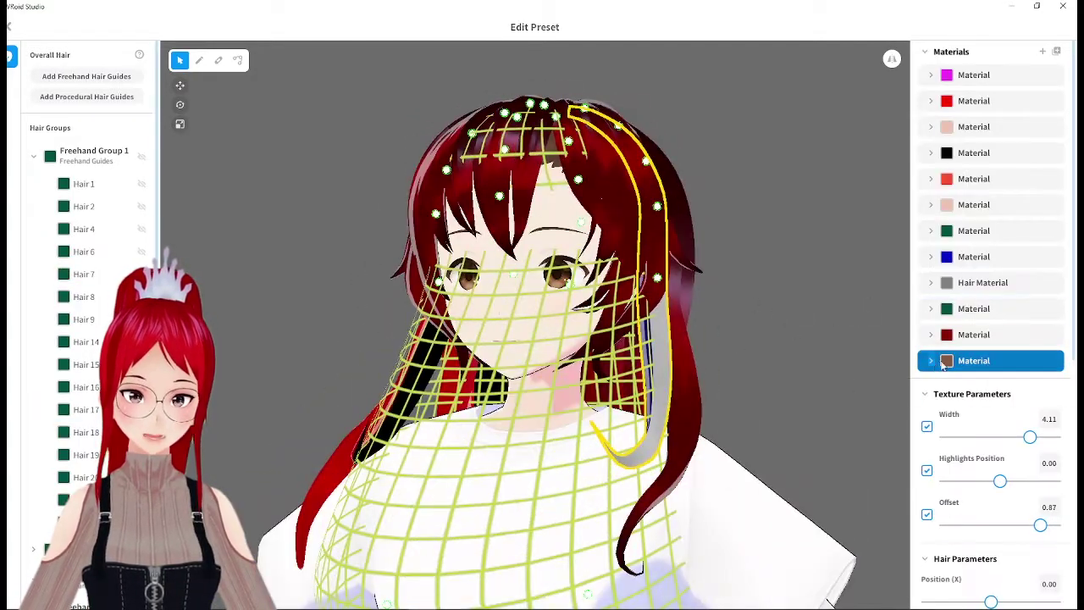
left_click(932, 361)
left_click(959, 384)
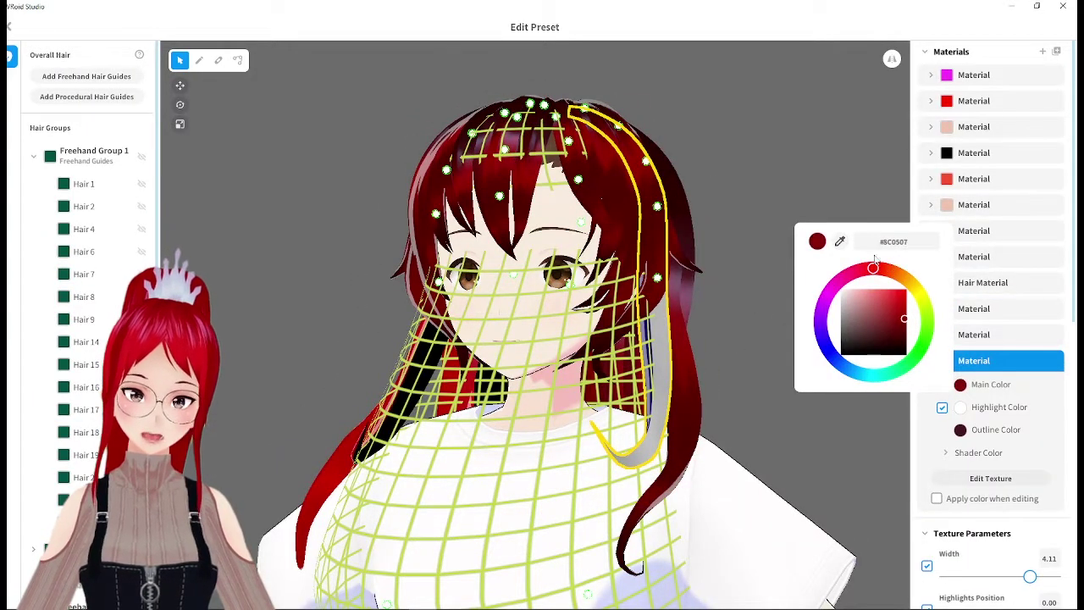
right_click_drag(786, 257, 748, 359)
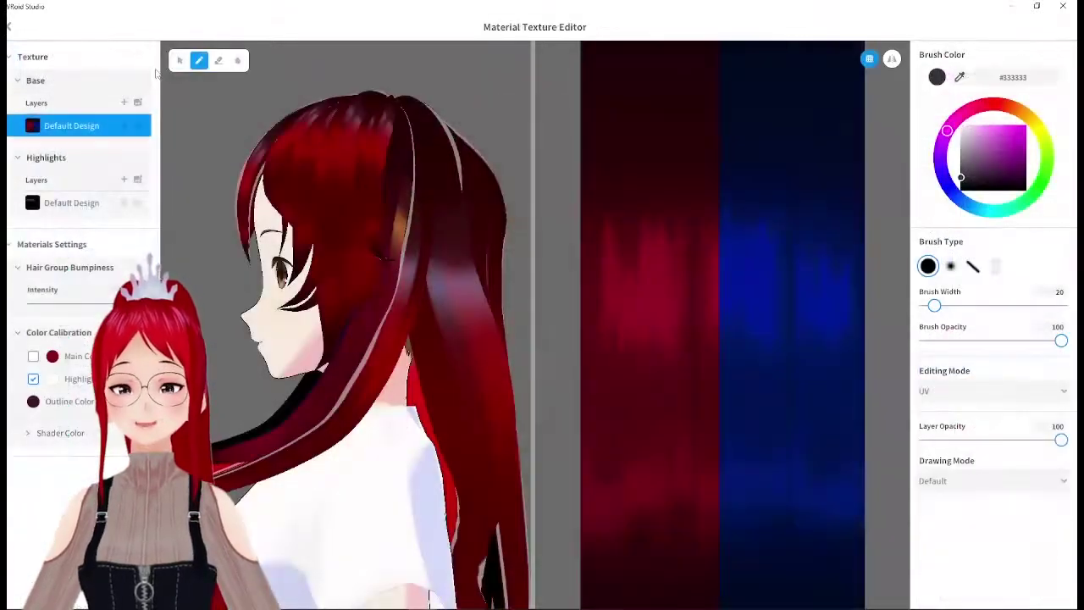
left_click(9, 26)
- Try different texture offsets on the red-and-blue strand, bringing Offset to 0.89, and compare its inner and outer sides
right_click_drag(653, 251, 707, 254)
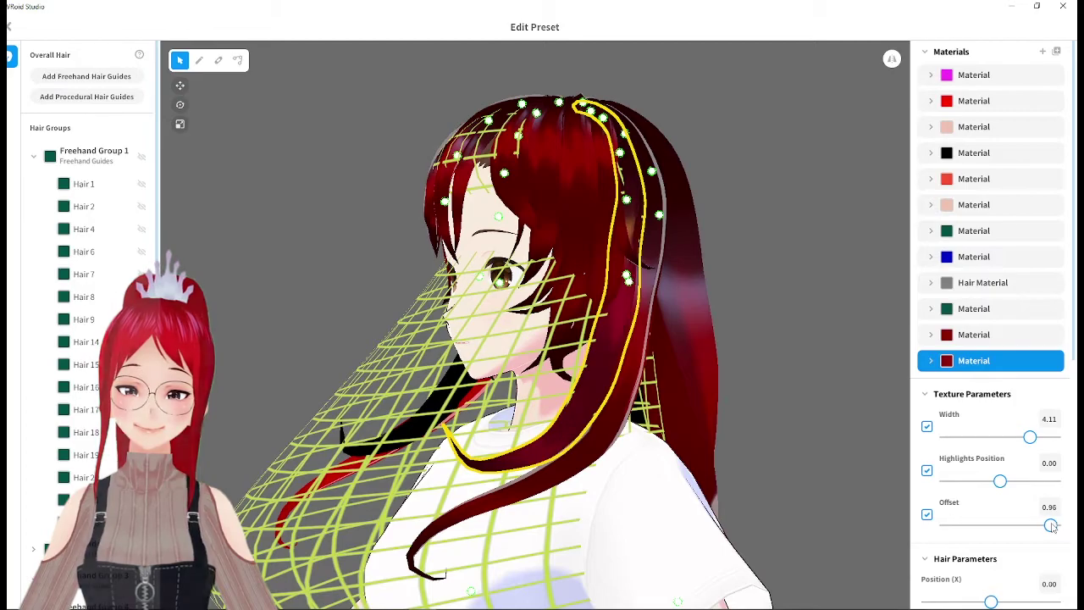
left_click(866, 312)
right_click_drag(866, 311, 851, 328)
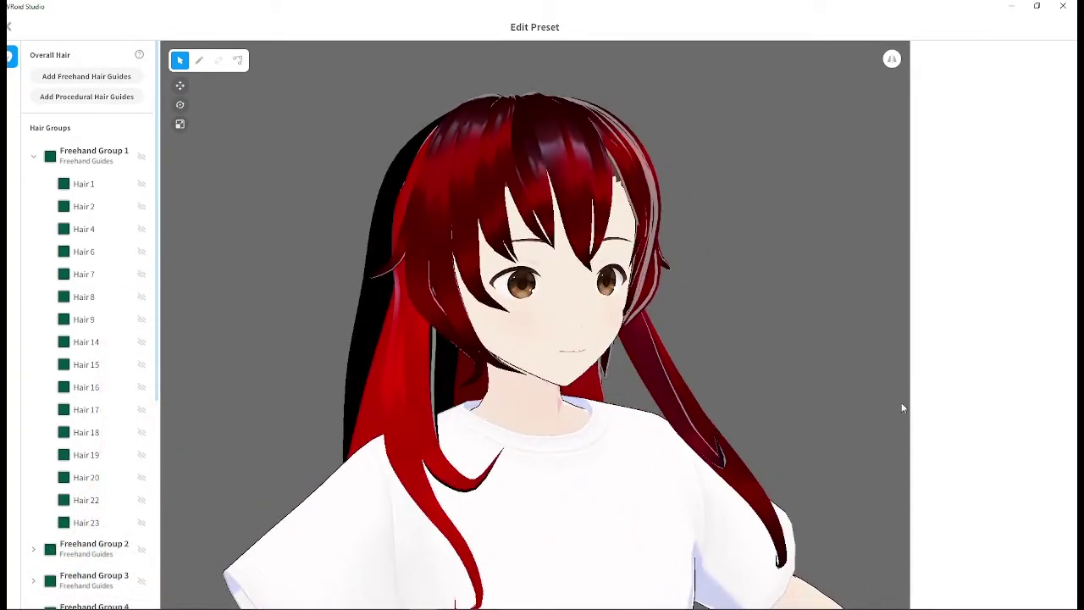
key("ctrl+z")
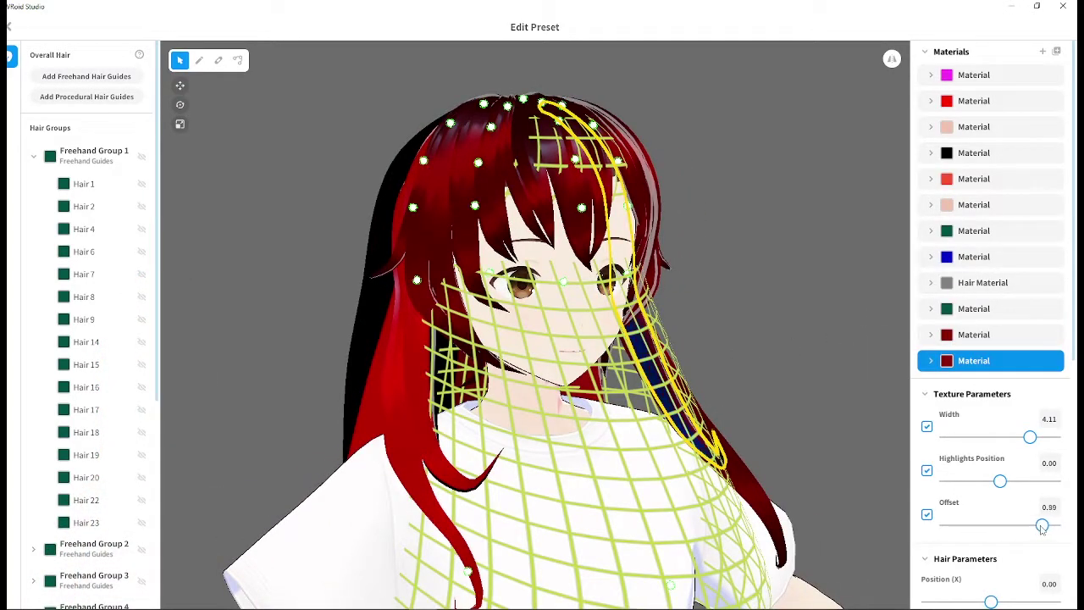